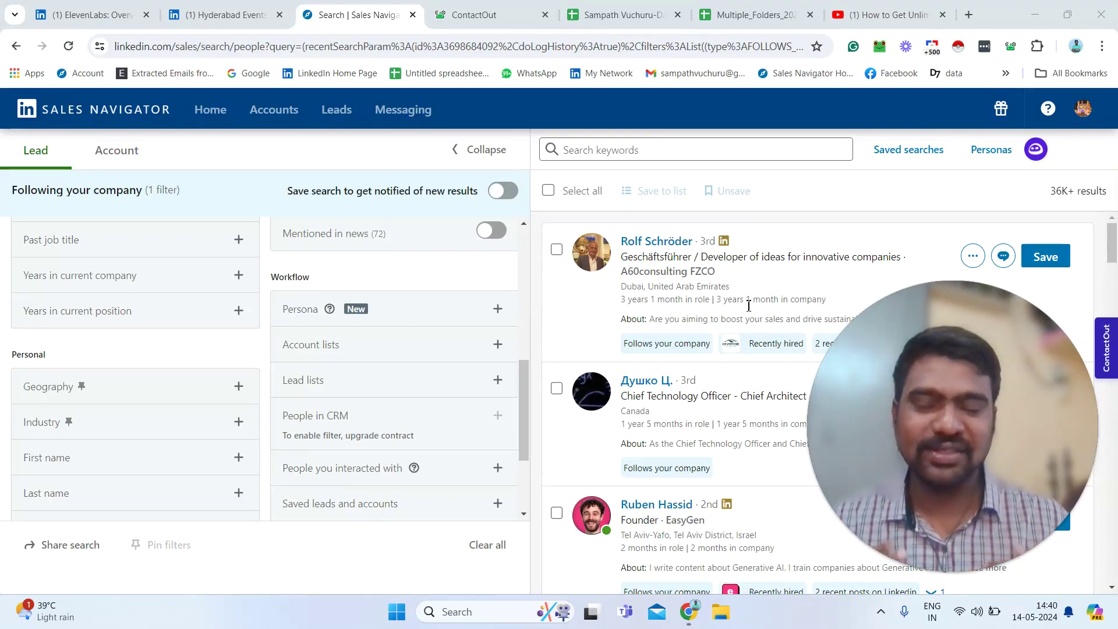
# Step: Bring up the ElevenLabs company page and highlight its 39K followers count
pyautogui.click(117, 12)
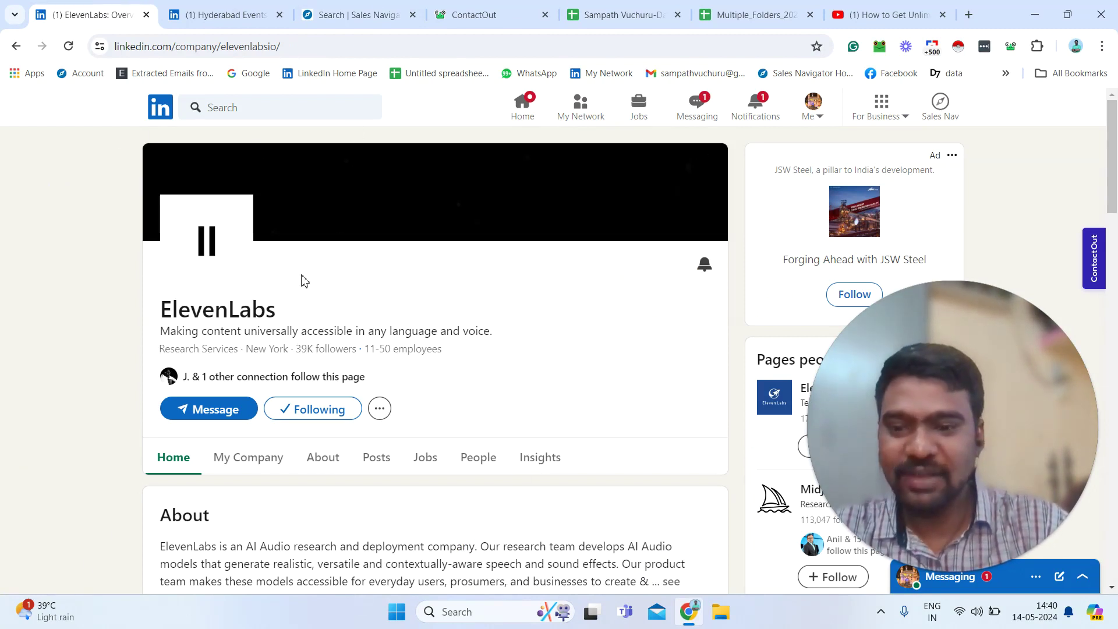
pyautogui.moveTo(307, 350); pyautogui.dragTo(357, 350)
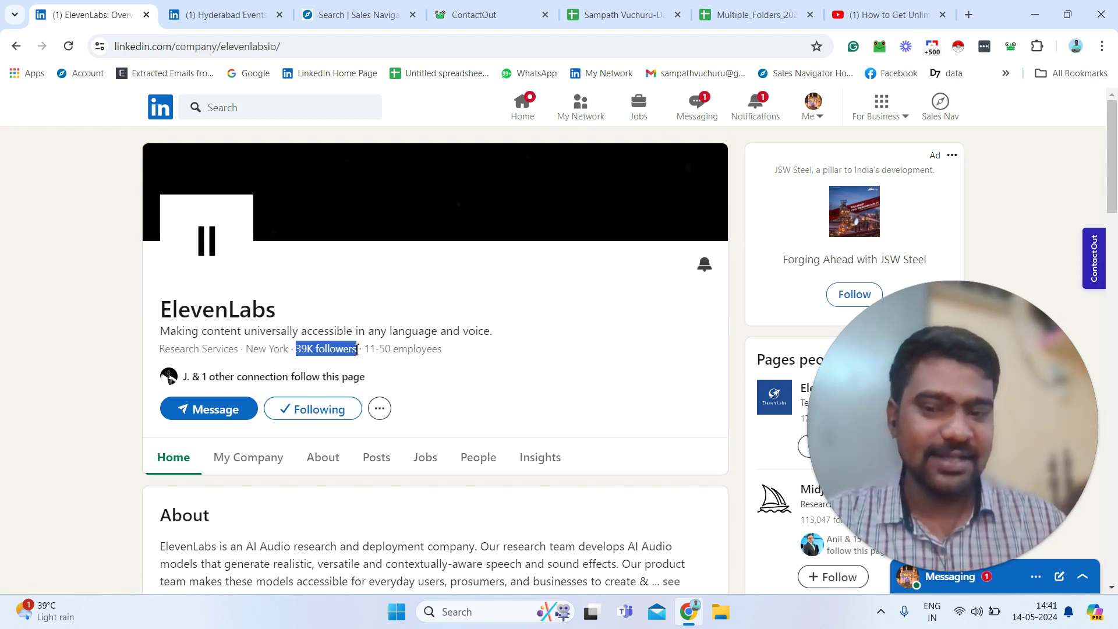
pyautogui.click(368, 287)
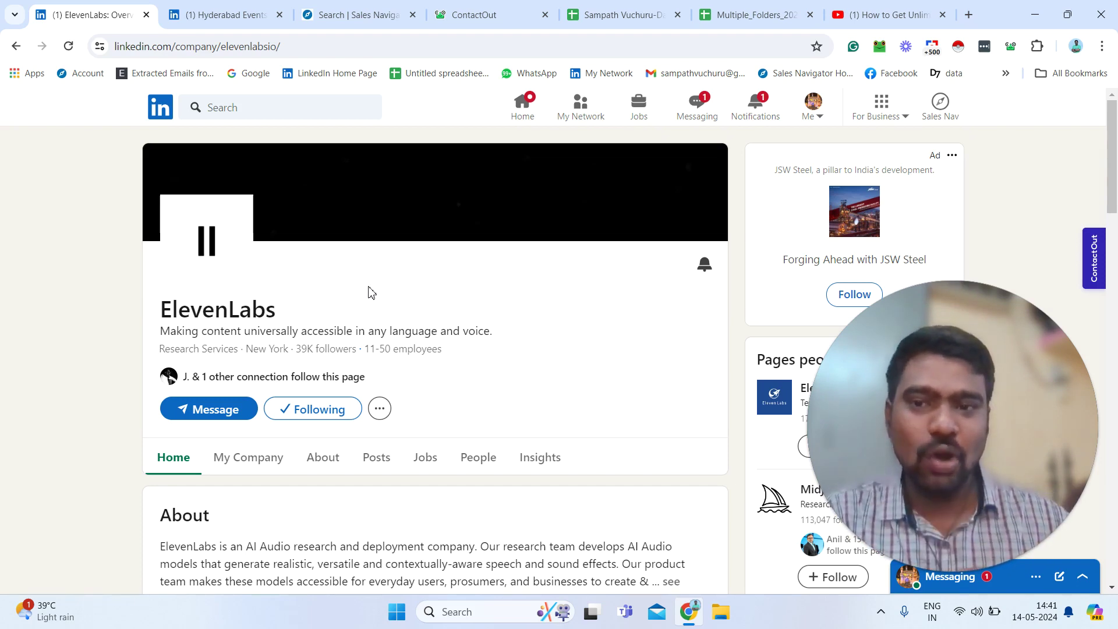
# Step: Return to the Sales Navigator lead search showing 36K+ results for people following your company
pyautogui.click(407, 9)
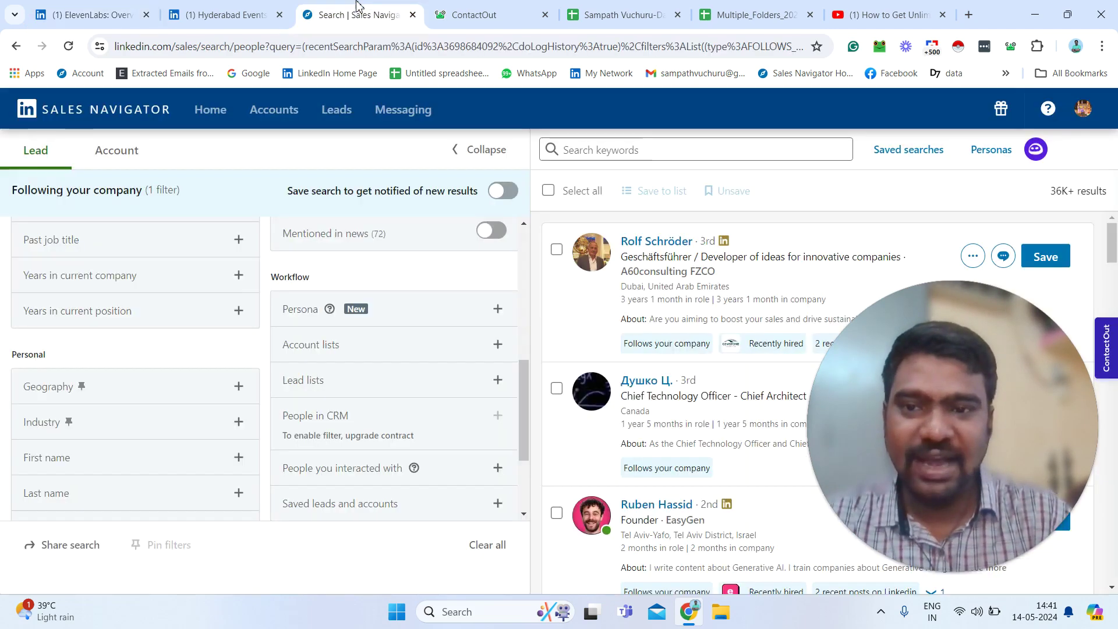
pyautogui.doubleClick(1084, 187)
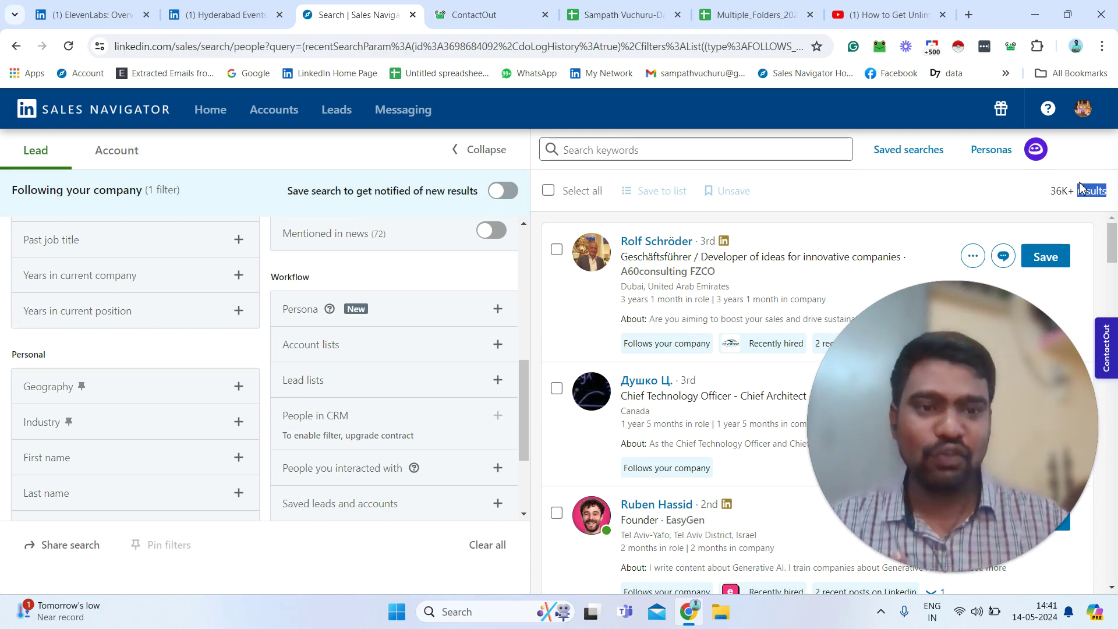
# Step: Read the services line in the YouTube description, then go to the data list spreadsheet
pyautogui.click(888, 15)
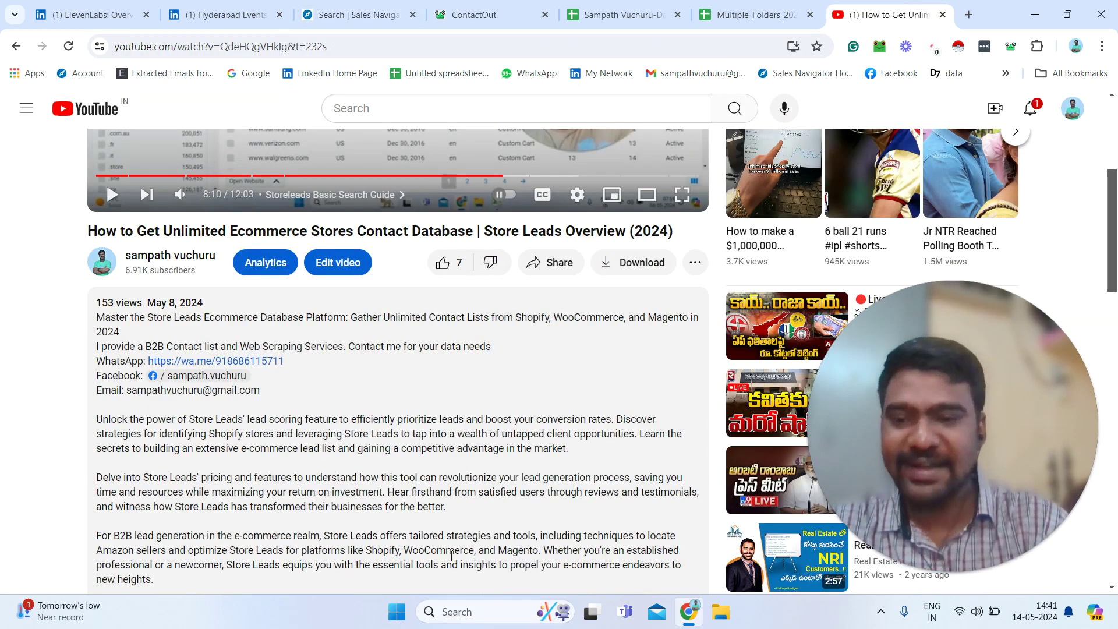
pyautogui.moveTo(104, 352); pyautogui.dragTo(319, 354)
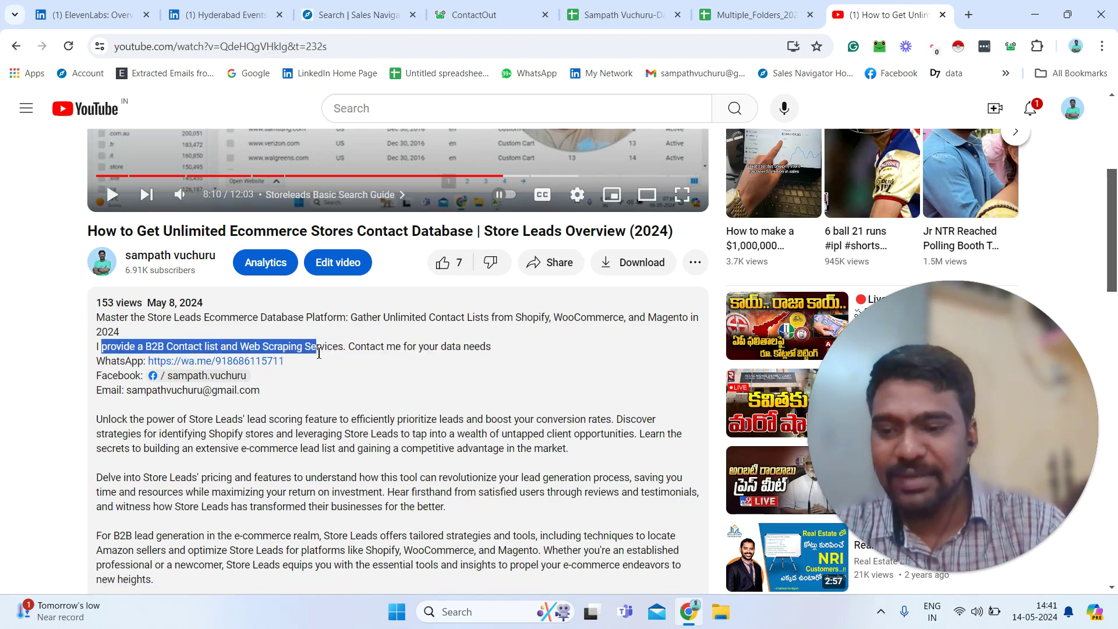
pyautogui.click(579, 8)
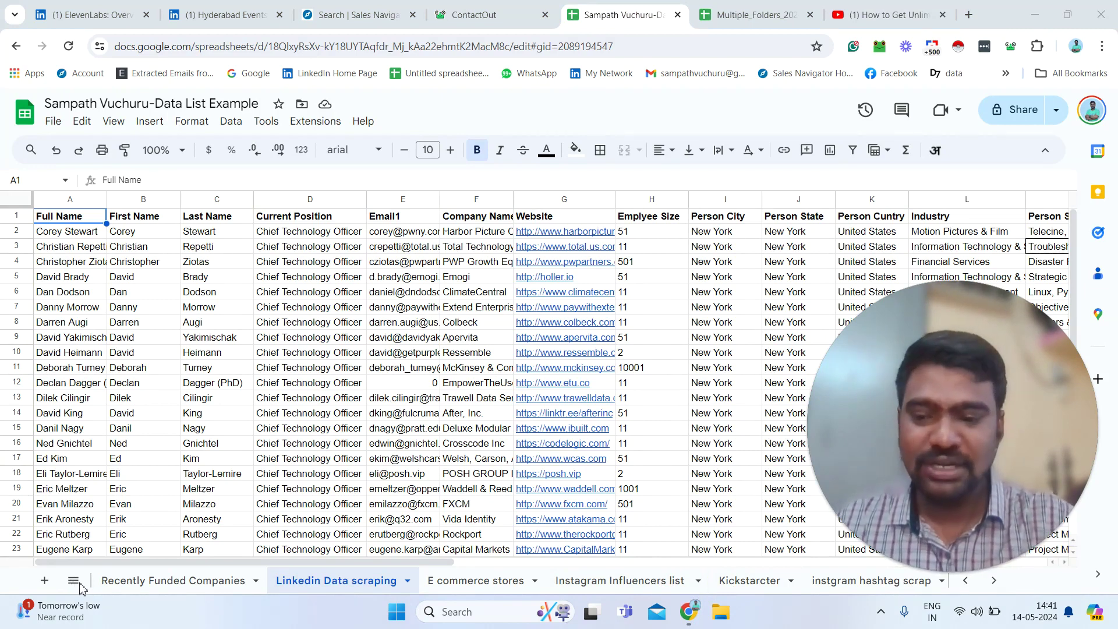
# Step: Browse the Recently Funded Companies, E commerce stores and Kickstarter sheets, returning to Linkedin Data scraping
pyautogui.click(303, 401)
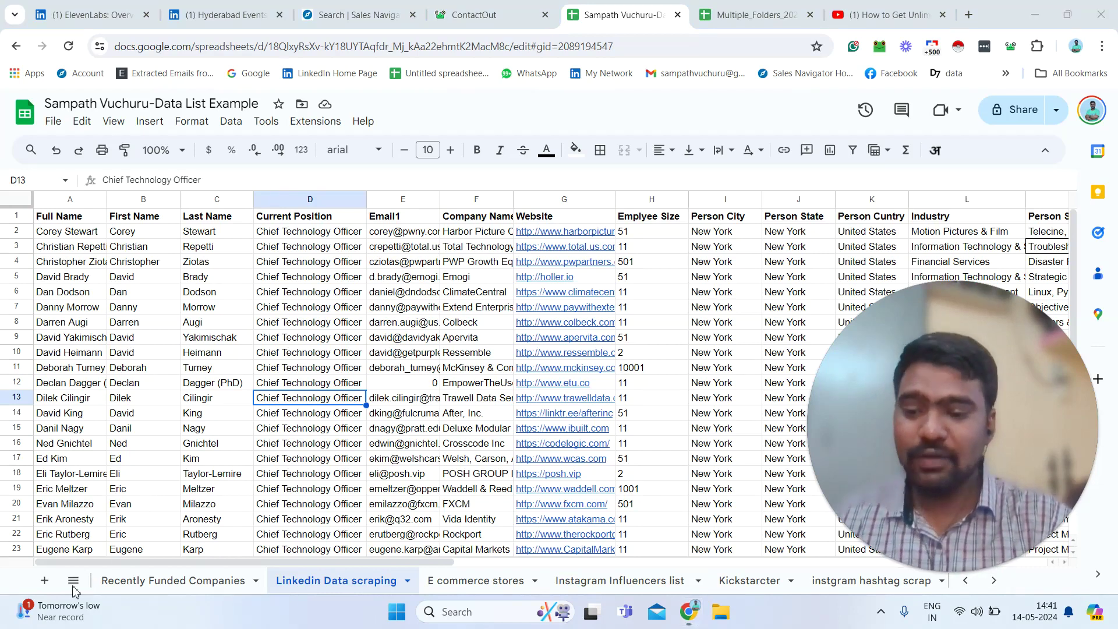
pyautogui.click(221, 583)
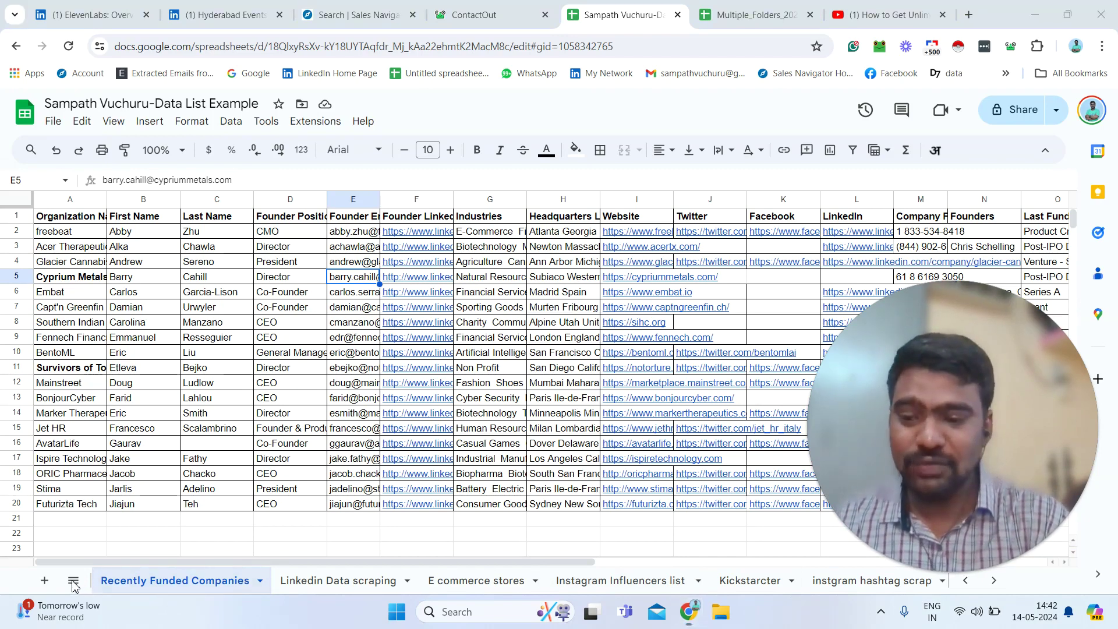
pyautogui.click(445, 588)
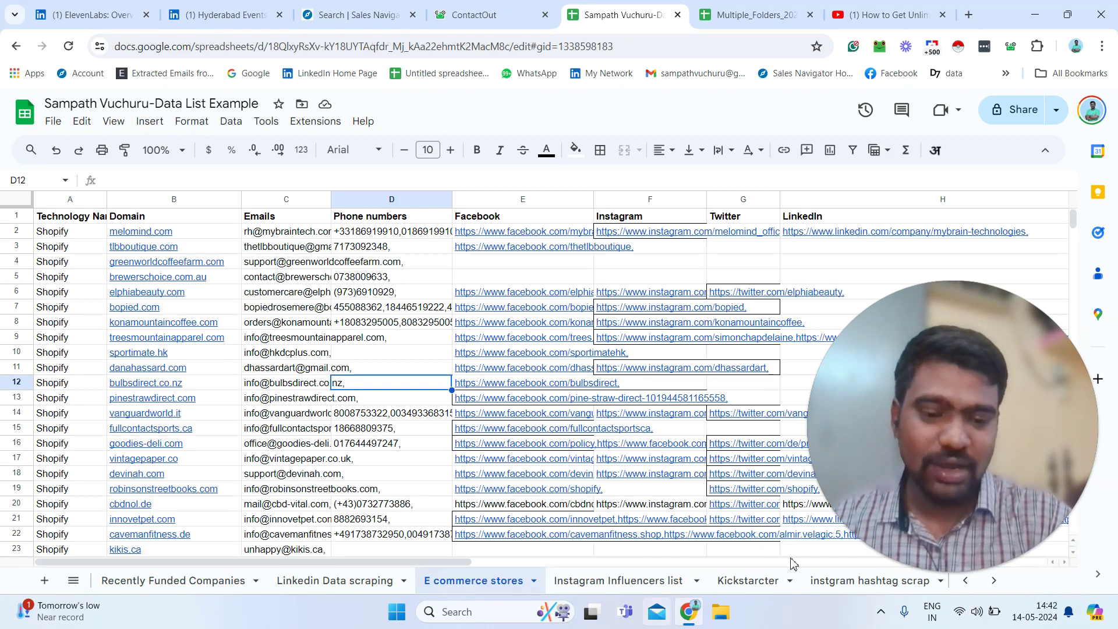
pyautogui.click(768, 582)
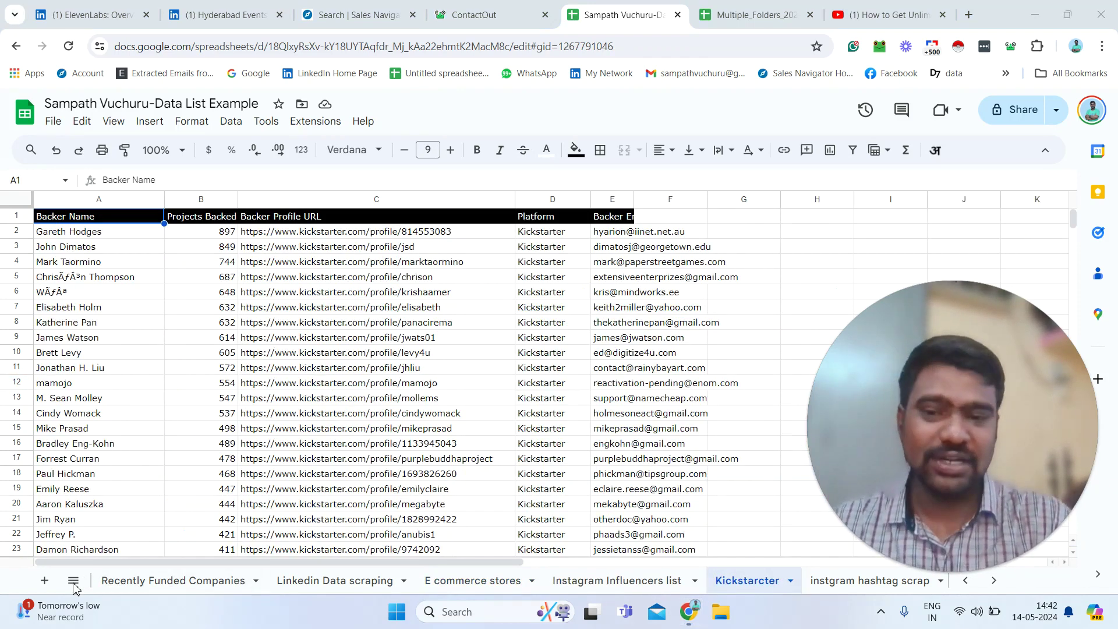
pyautogui.click(210, 586)
pyautogui.click(338, 593)
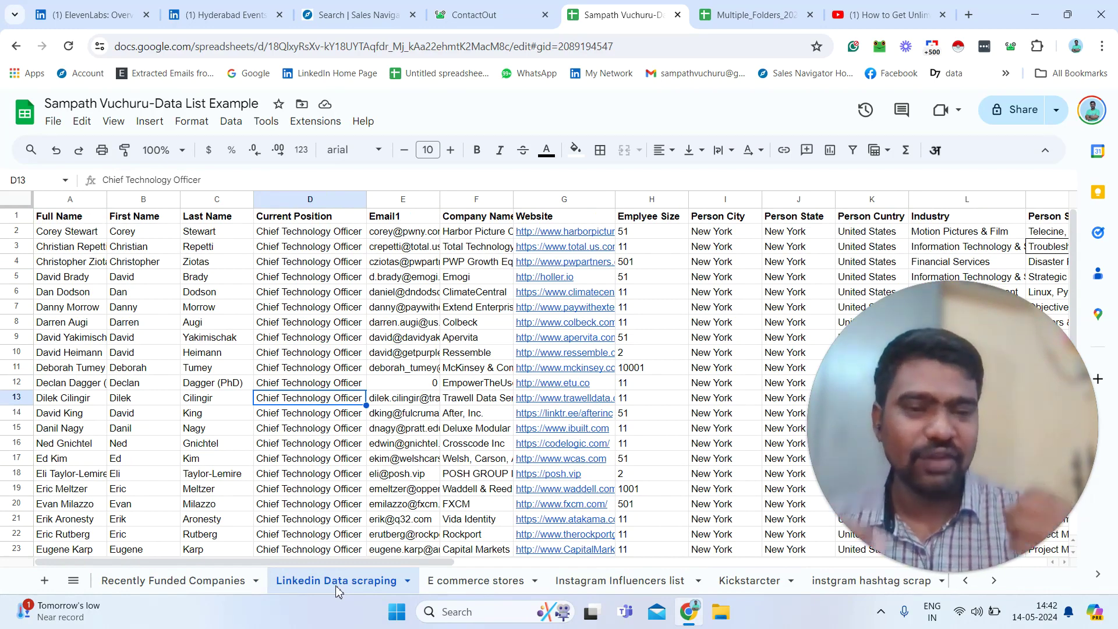
# Step: Check the WhatsApp and Facebook lines in the YouTube description, then return to ElevenLabs
pyautogui.click(871, 19)
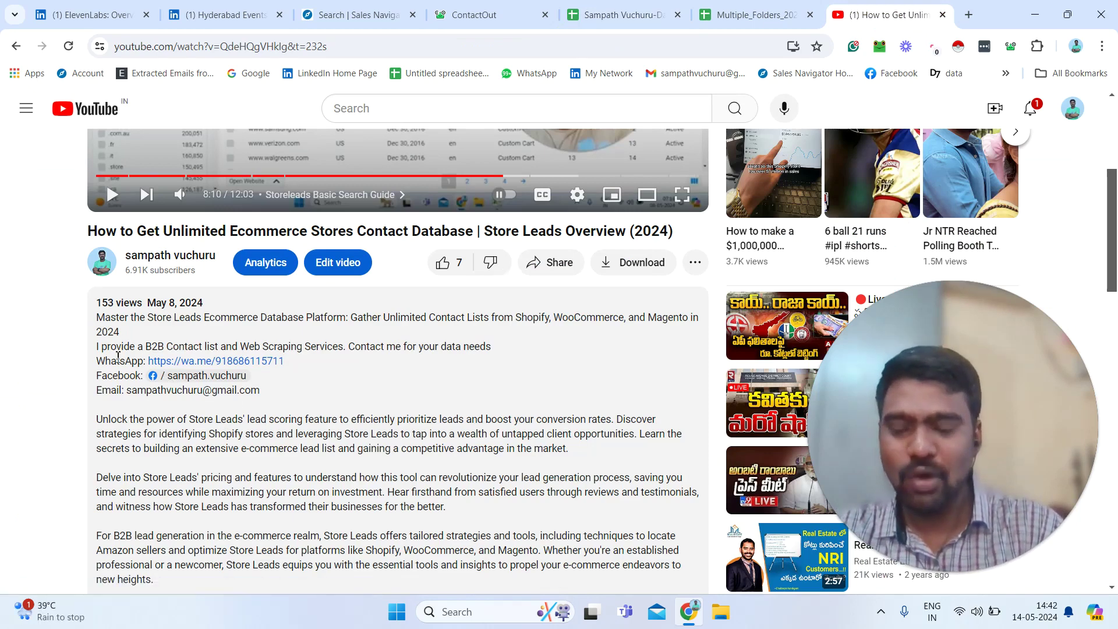
pyautogui.moveTo(96, 358); pyautogui.dragTo(294, 385)
pyautogui.click(308, 382)
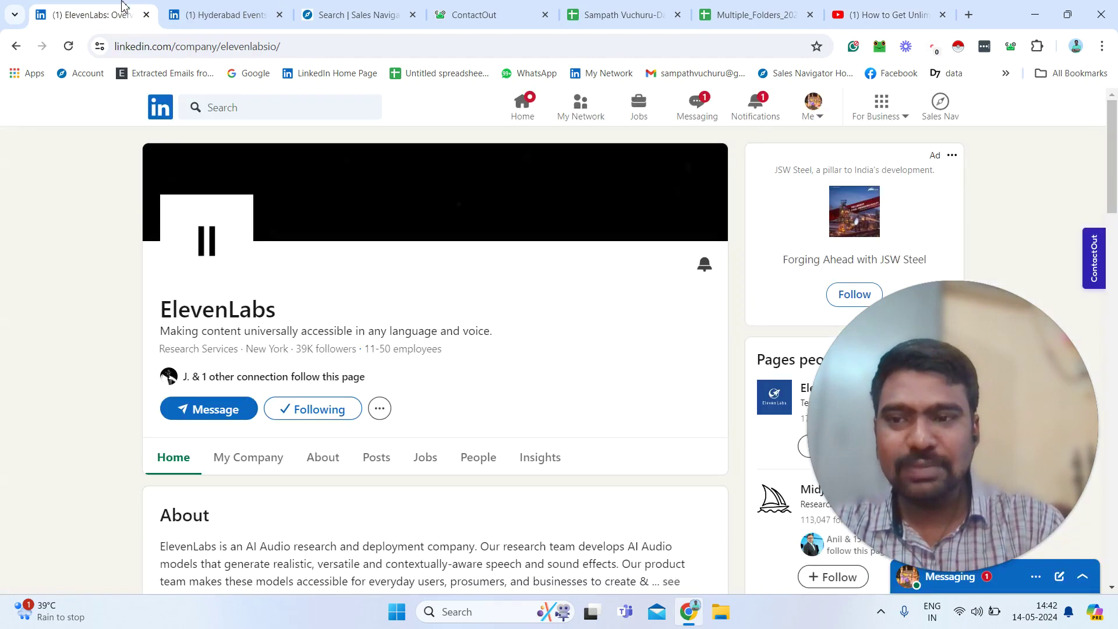
pyautogui.click(93, 15)
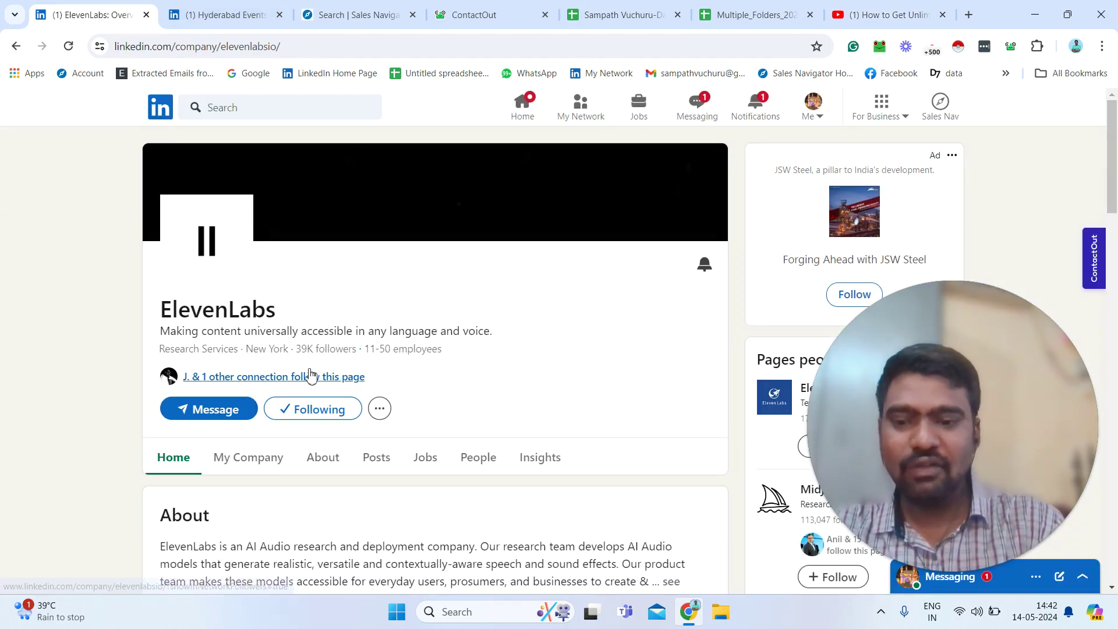
# Step: On the events profile, scroll down to Experience and show its add options
pyautogui.moveTo(301, 354); pyautogui.dragTo(334, 357)
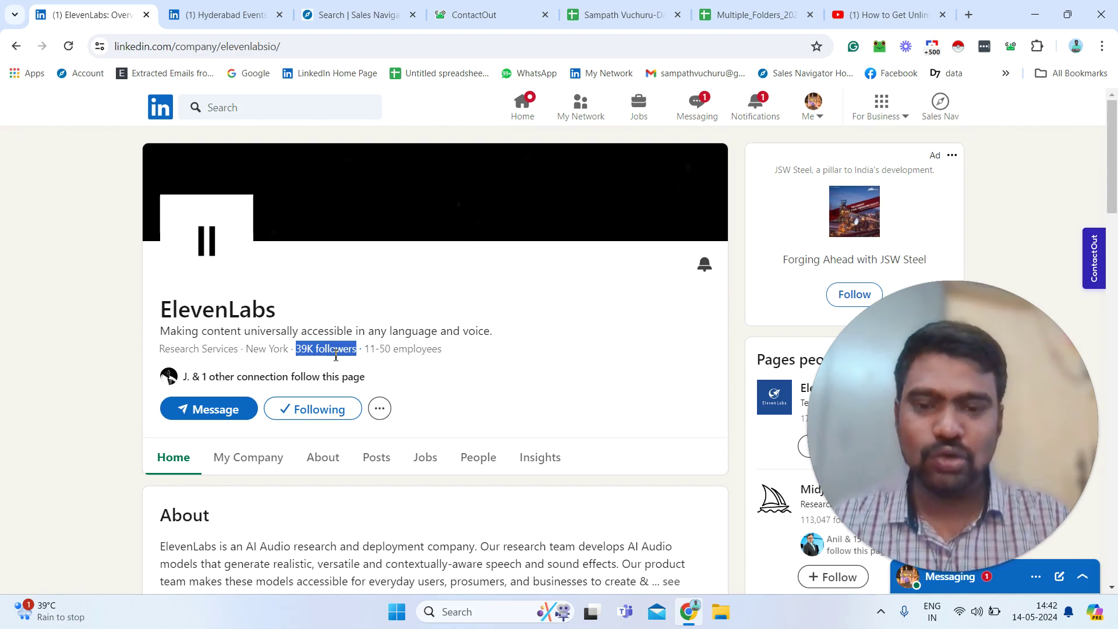
pyautogui.click(227, 14)
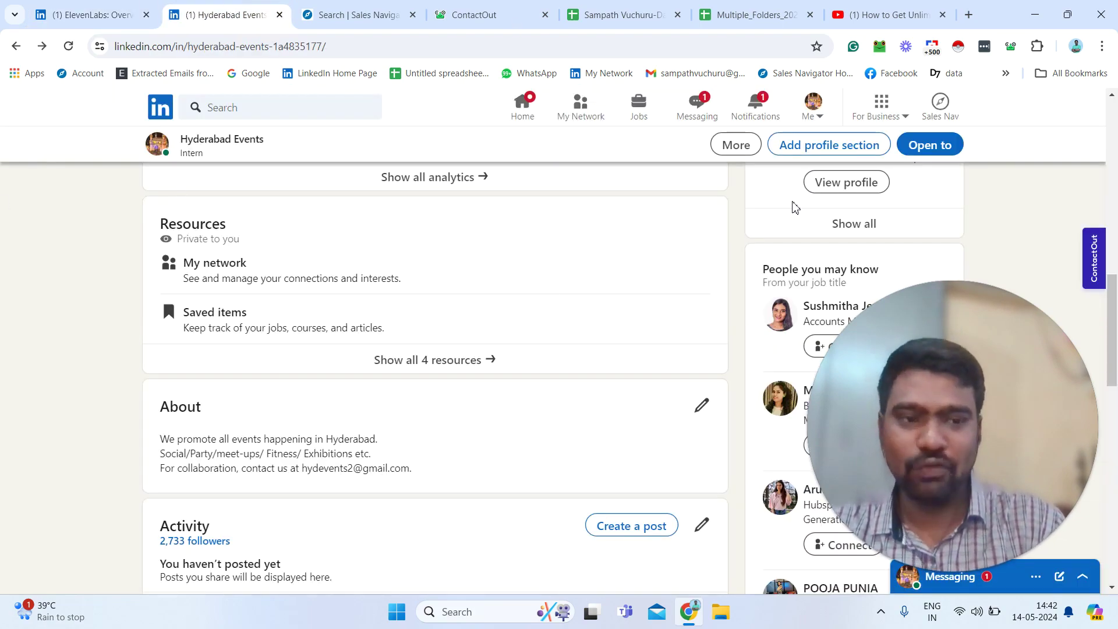
pyautogui.moveTo(1113, 285); pyautogui.dragTo(1116, 200)
pyautogui.scroll(-10, 161, 414)
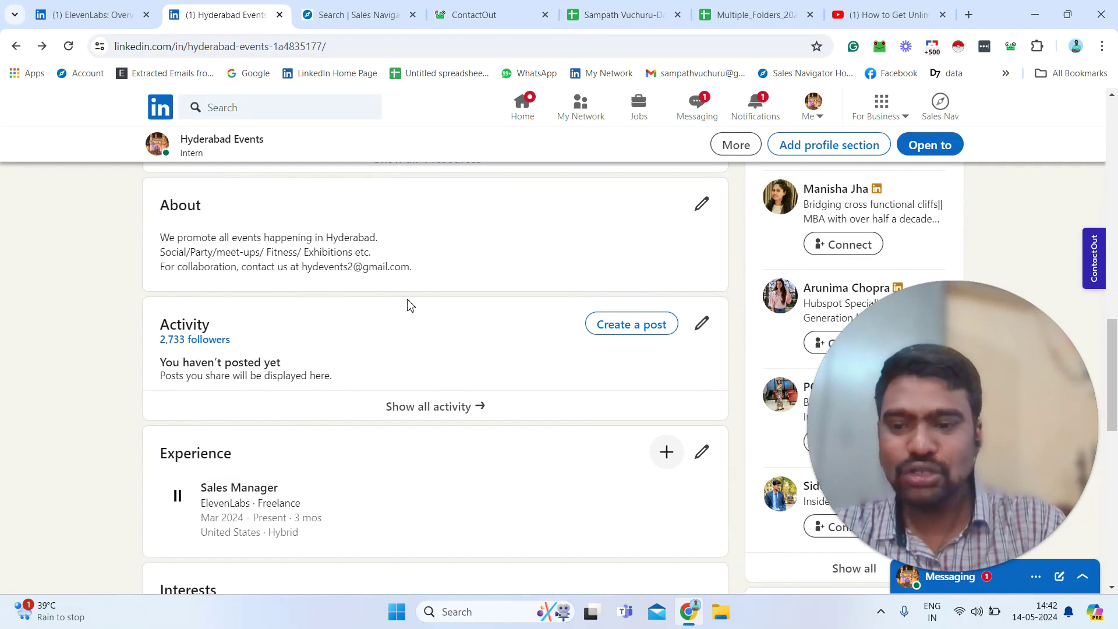
pyautogui.scroll(-2, 408, 350)
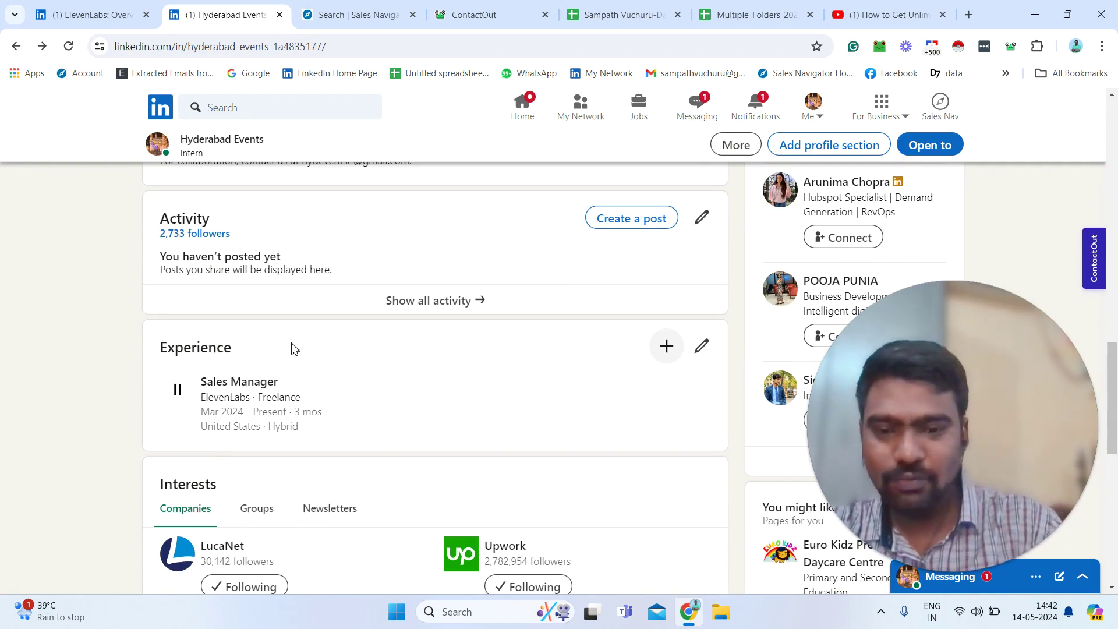
pyautogui.click(666, 356)
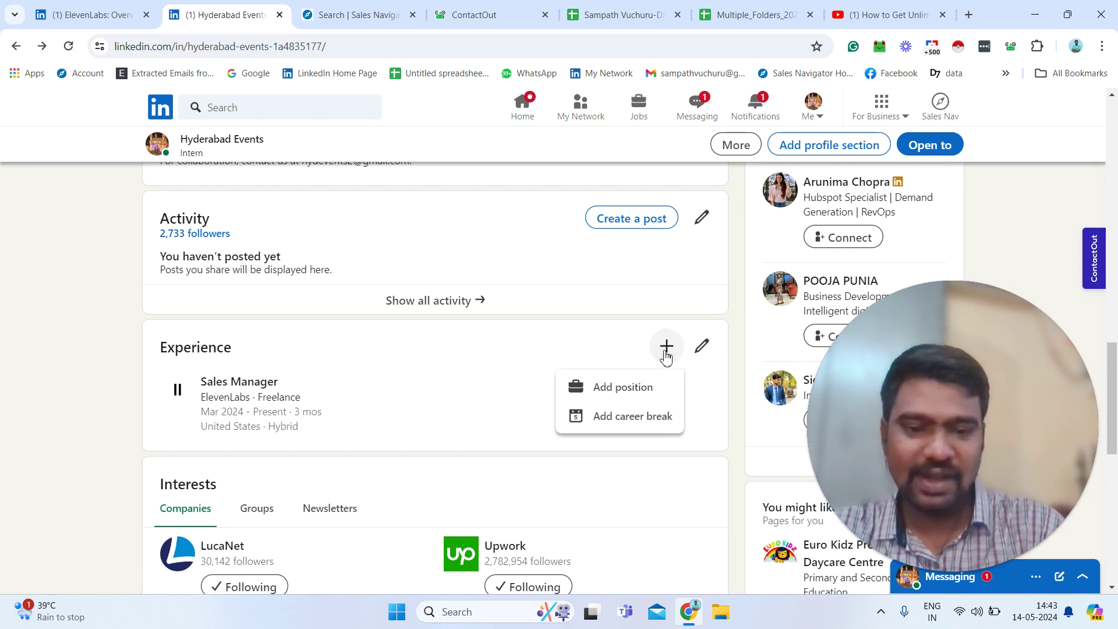
# Step: Start a new position: title Sales Manager, Full-time, company HubSpot
pyautogui.click(642, 387)
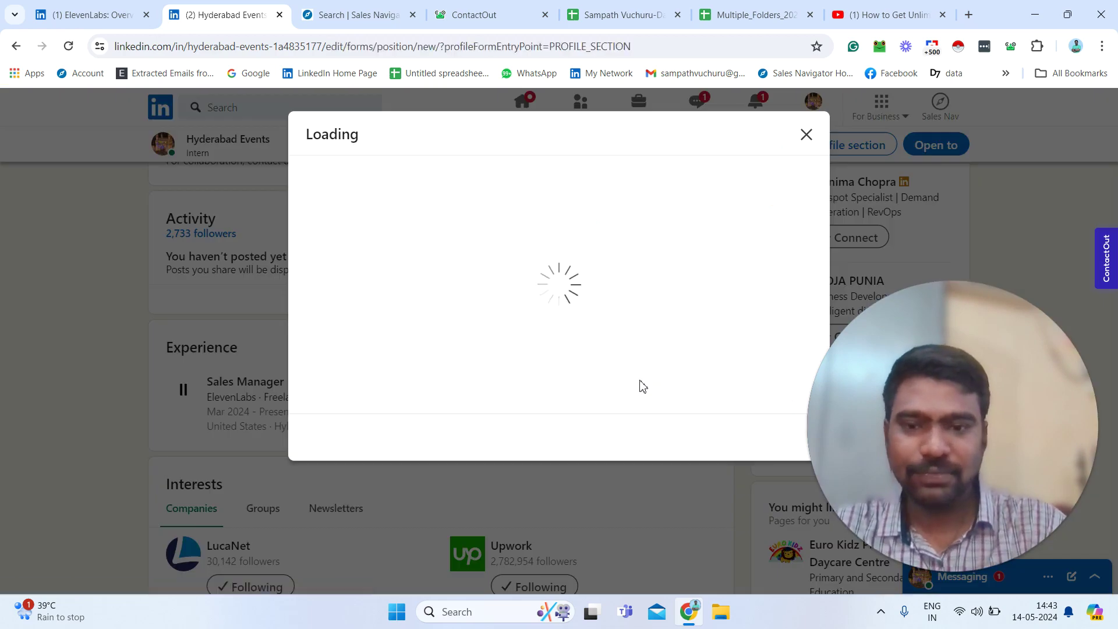
pyautogui.click(425, 293)
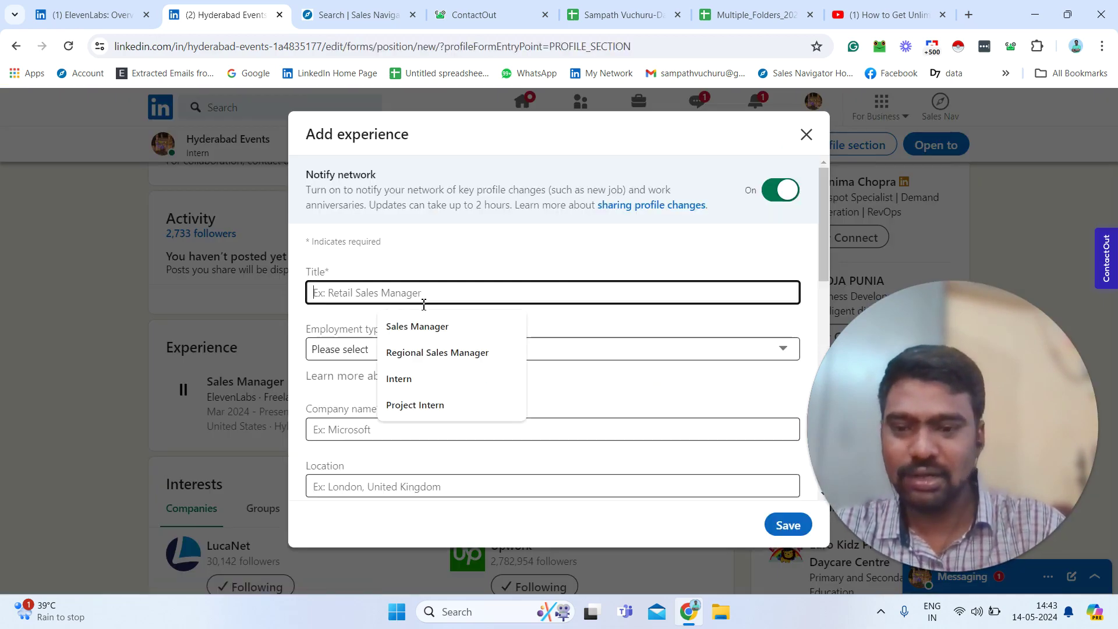
pyautogui.click(424, 327)
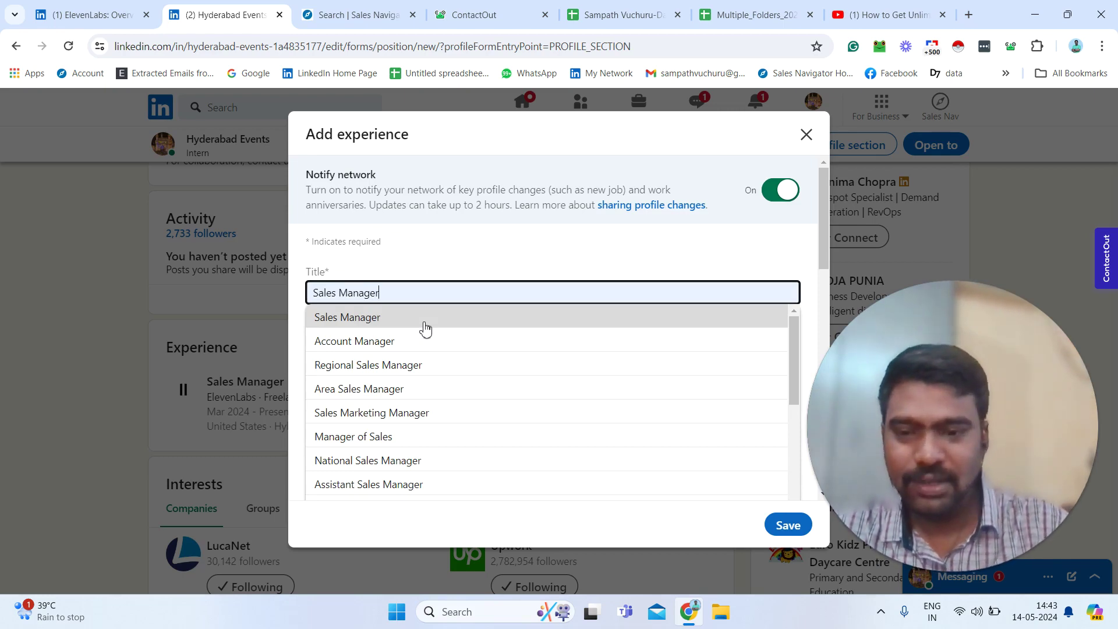
pyautogui.click(425, 330)
pyautogui.click(375, 351)
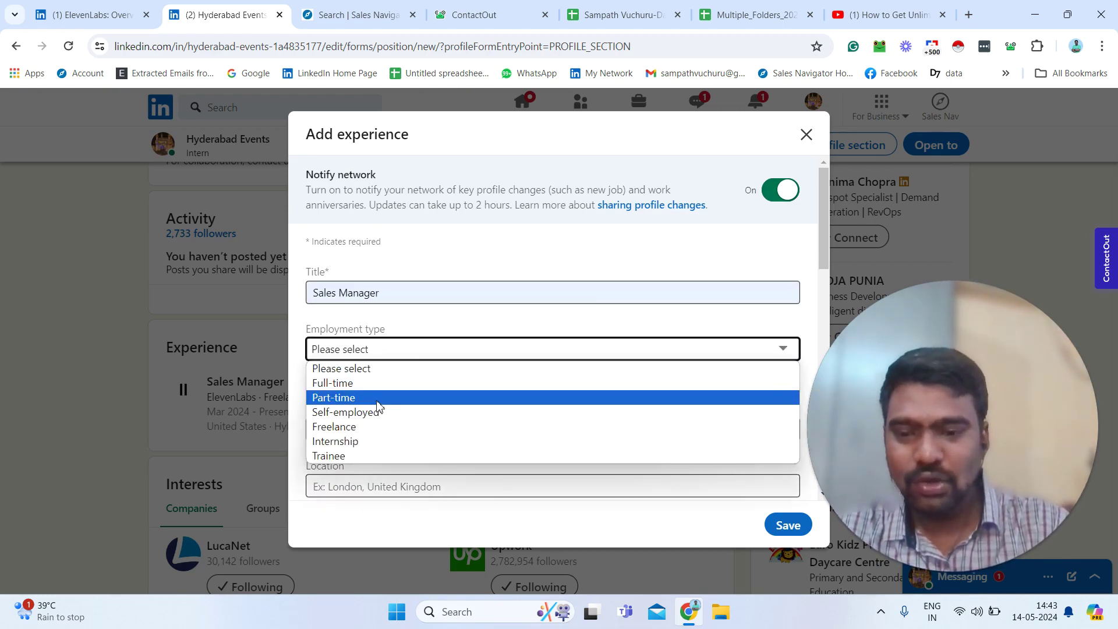
pyautogui.click(379, 384)
pyautogui.click(382, 425)
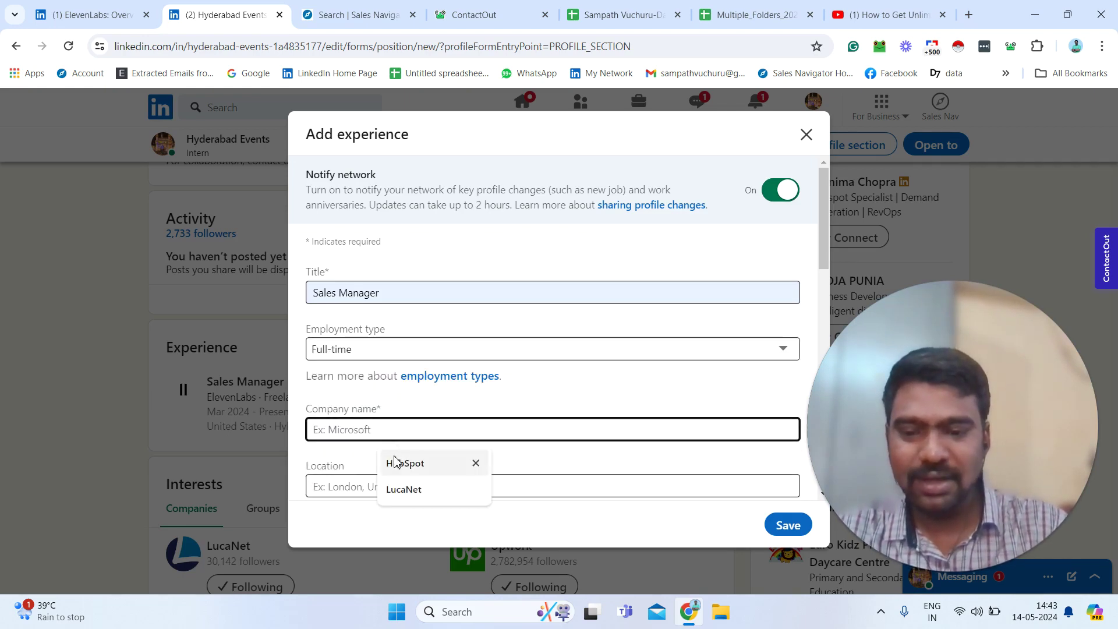
pyautogui.click(394, 462)
pyautogui.click(387, 460)
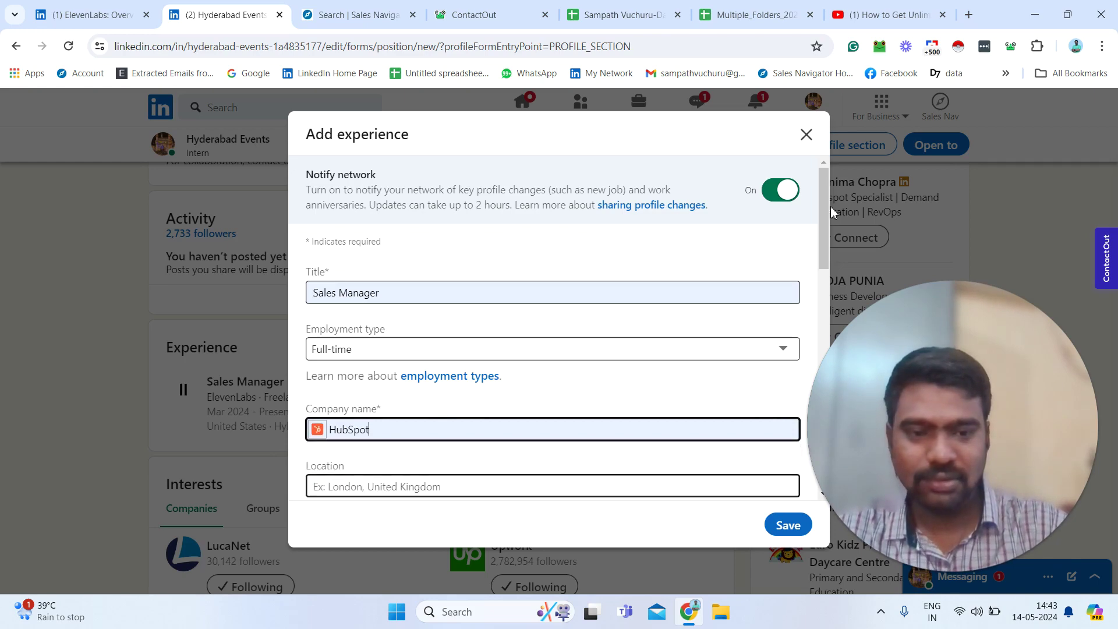
# Step: Set location United States, On-site, and start date January 2024
pyautogui.scroll(-3, 466, 350)
pyautogui.click(500, 276)
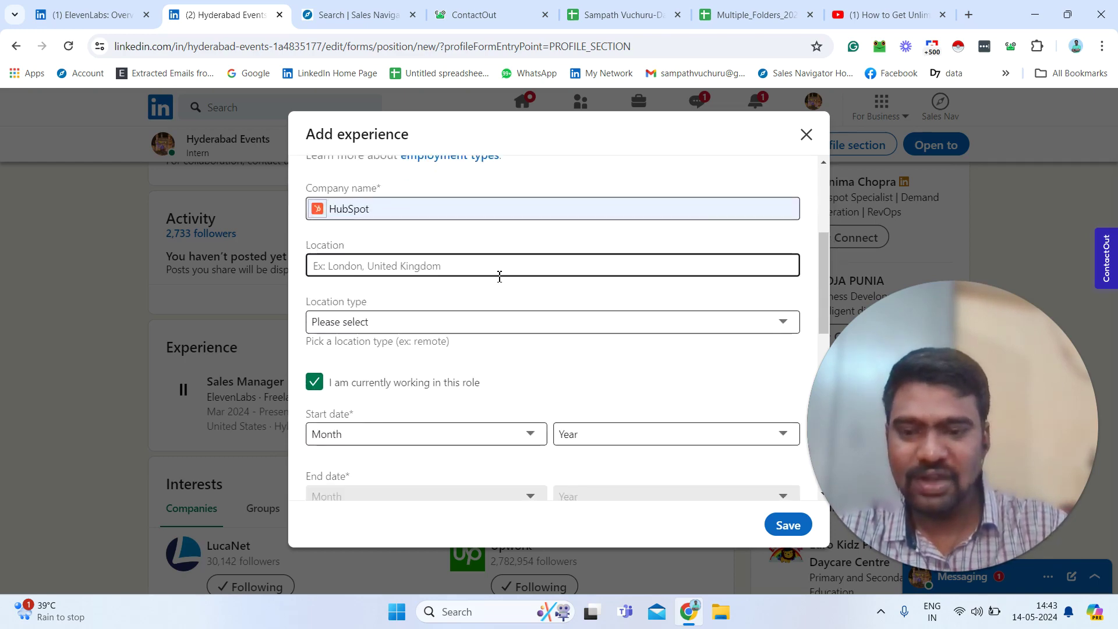
pyautogui.click(452, 298)
pyautogui.click(420, 322)
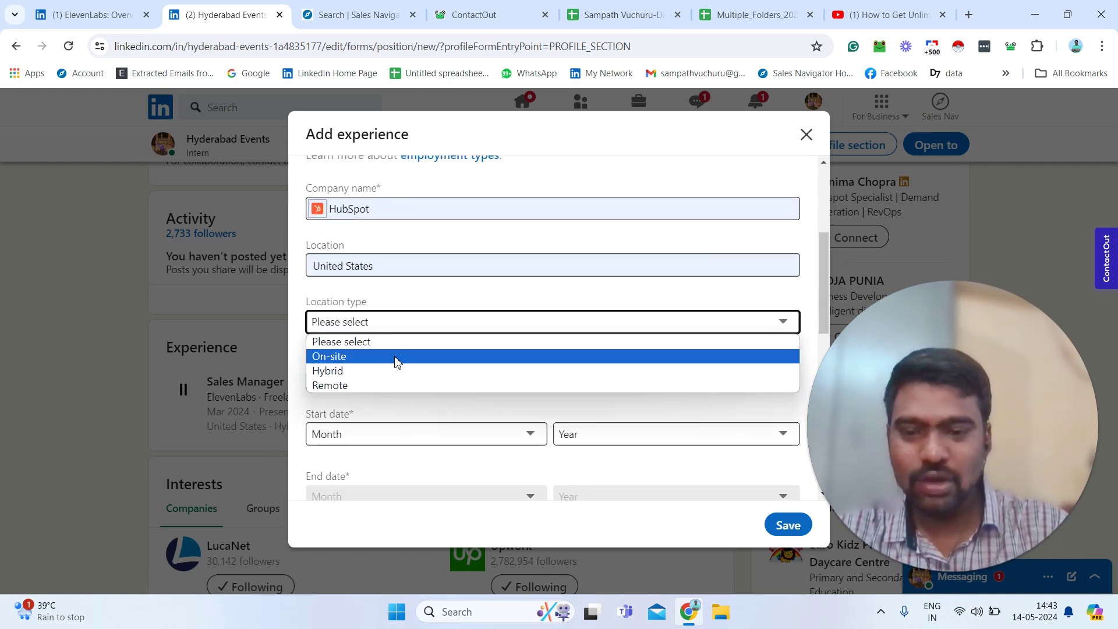
pyautogui.click(396, 357)
pyautogui.click(392, 441)
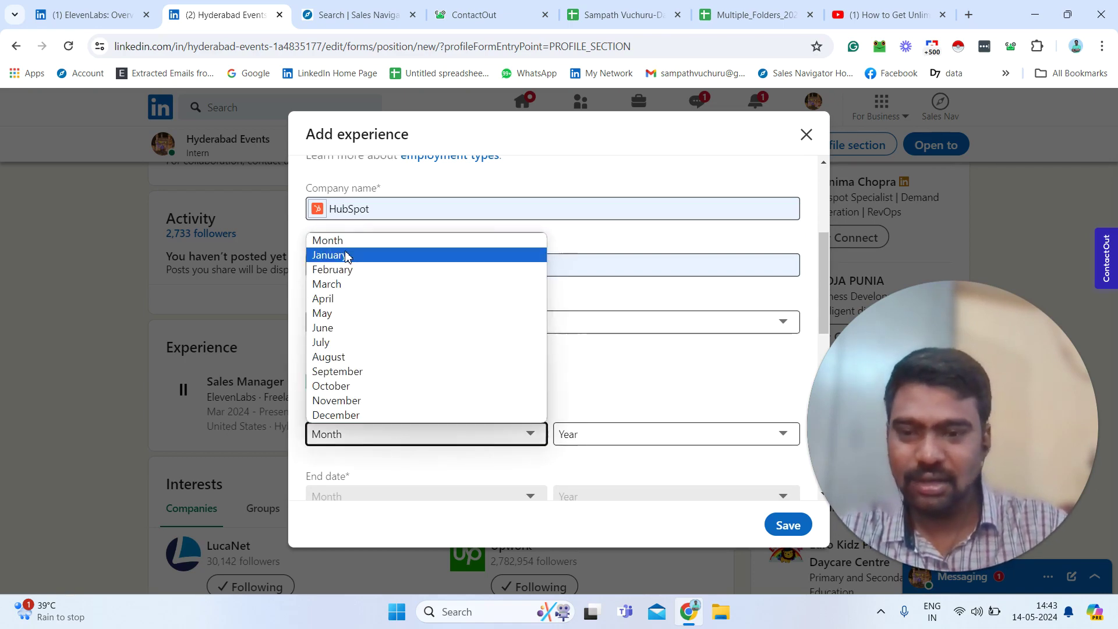
pyautogui.click(347, 257)
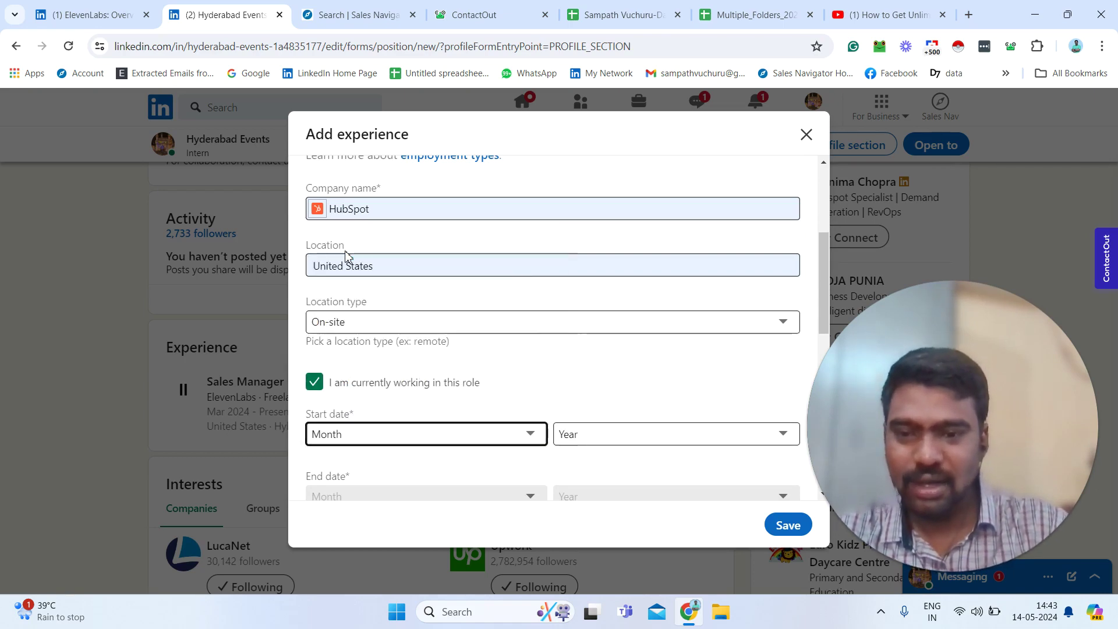
pyautogui.click(631, 446)
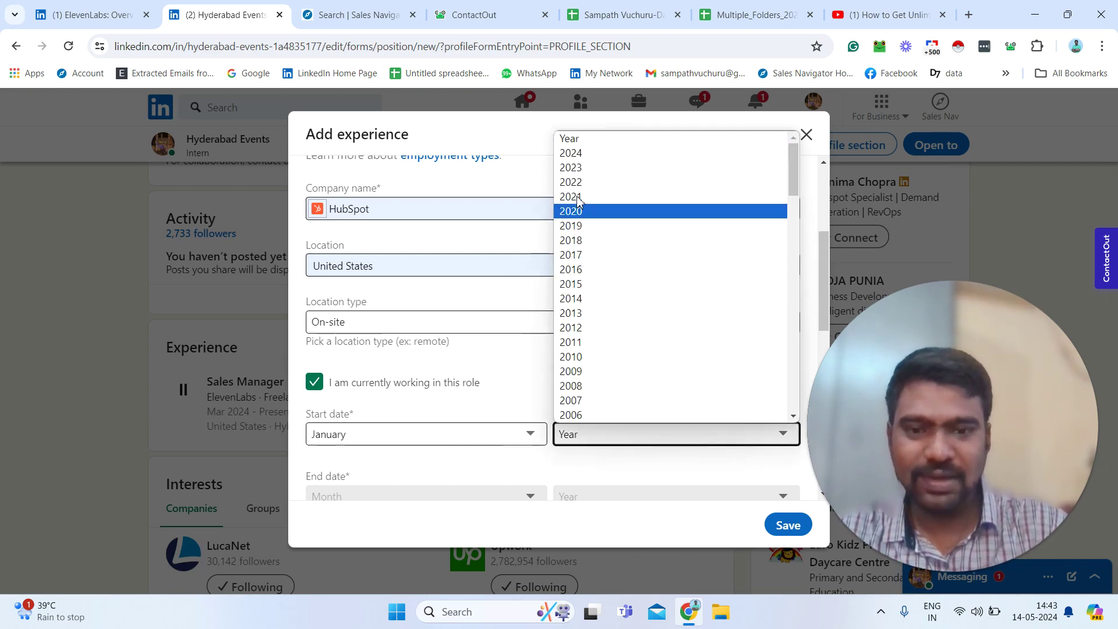
pyautogui.click(574, 152)
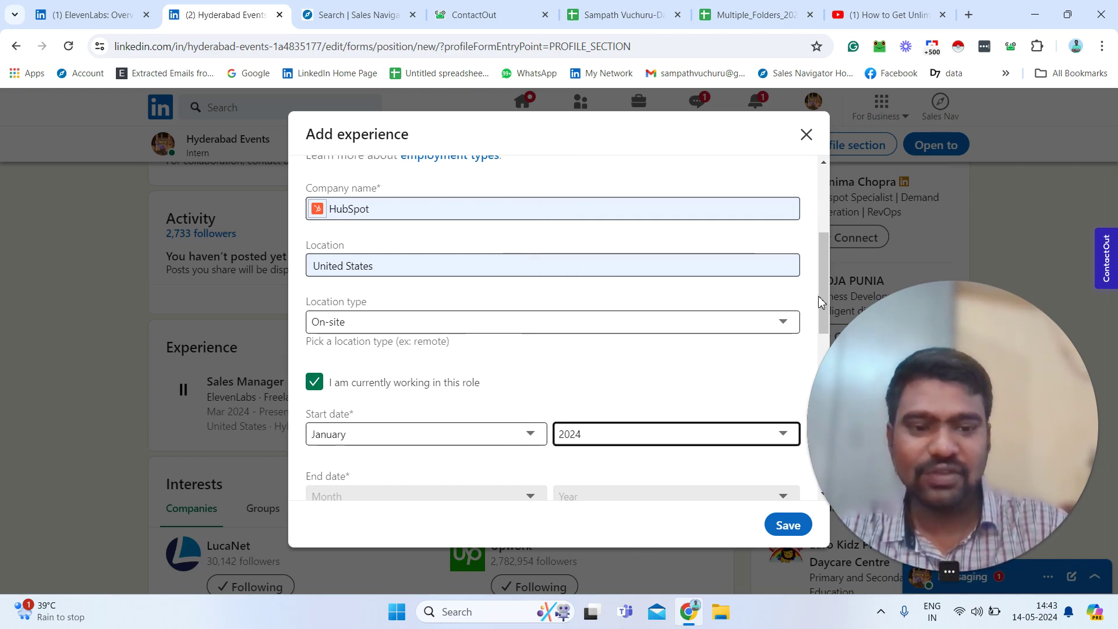
# Step: Discard the unsaved experience entry and return to the Sales Navigator lead search
pyautogui.click(802, 445)
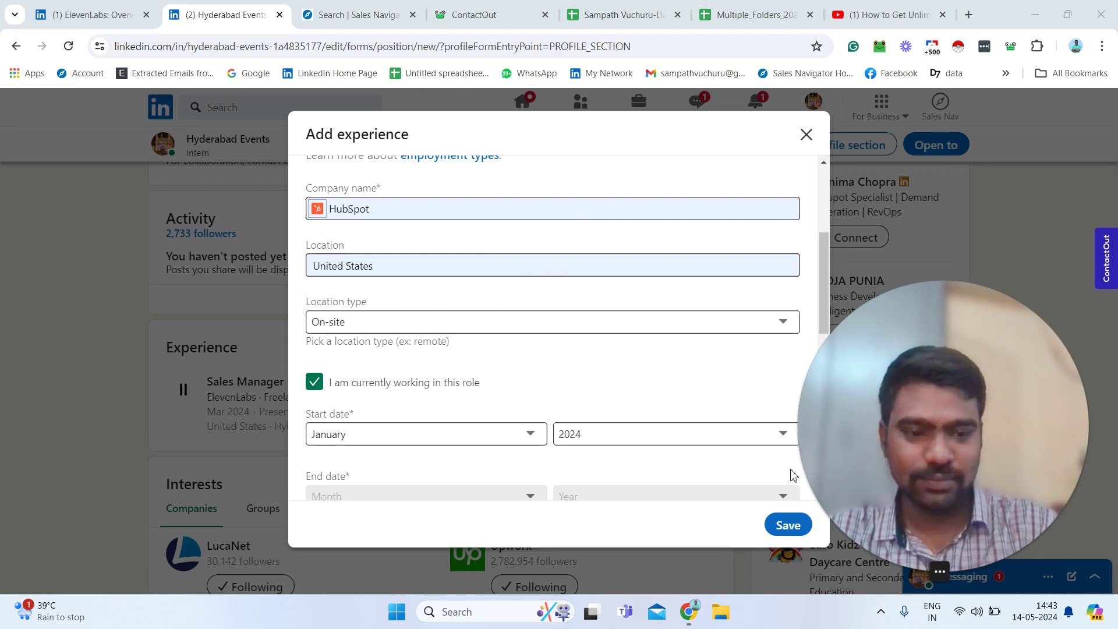
pyautogui.click(813, 140)
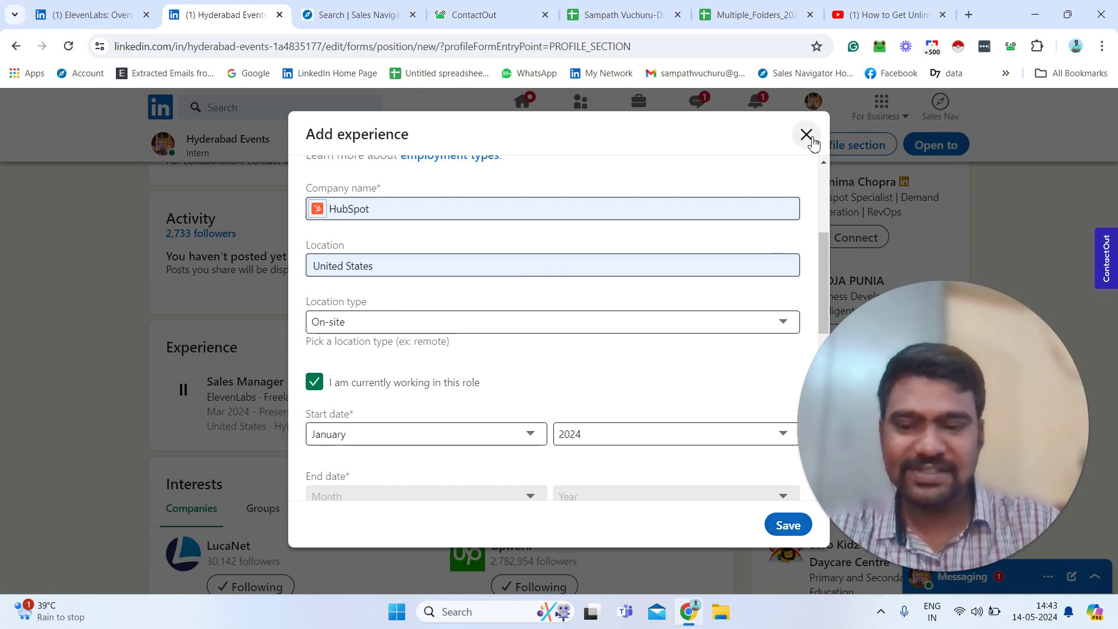
pyautogui.click(812, 141)
pyautogui.click(643, 338)
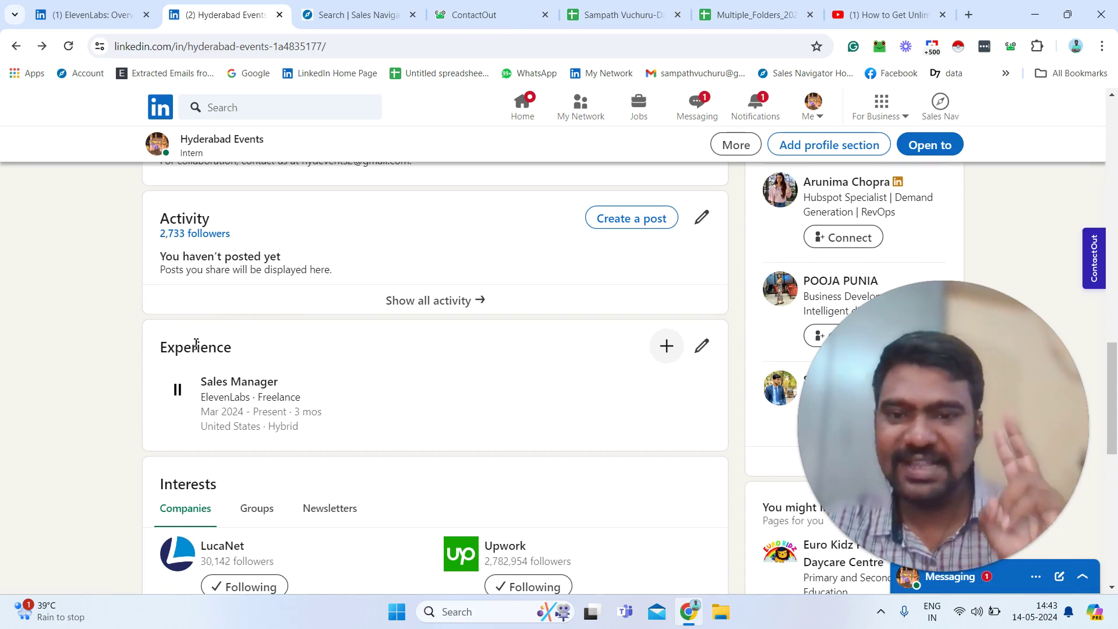
pyautogui.click(383, 7)
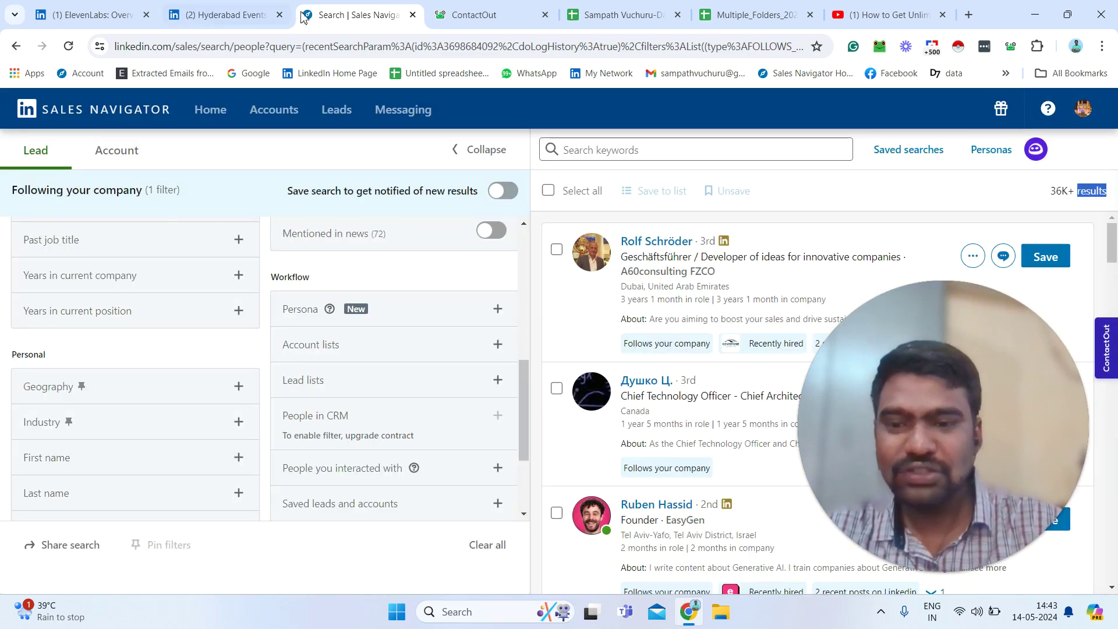
pyautogui.moveTo(522, 402); pyautogui.dragTo(524, 239)
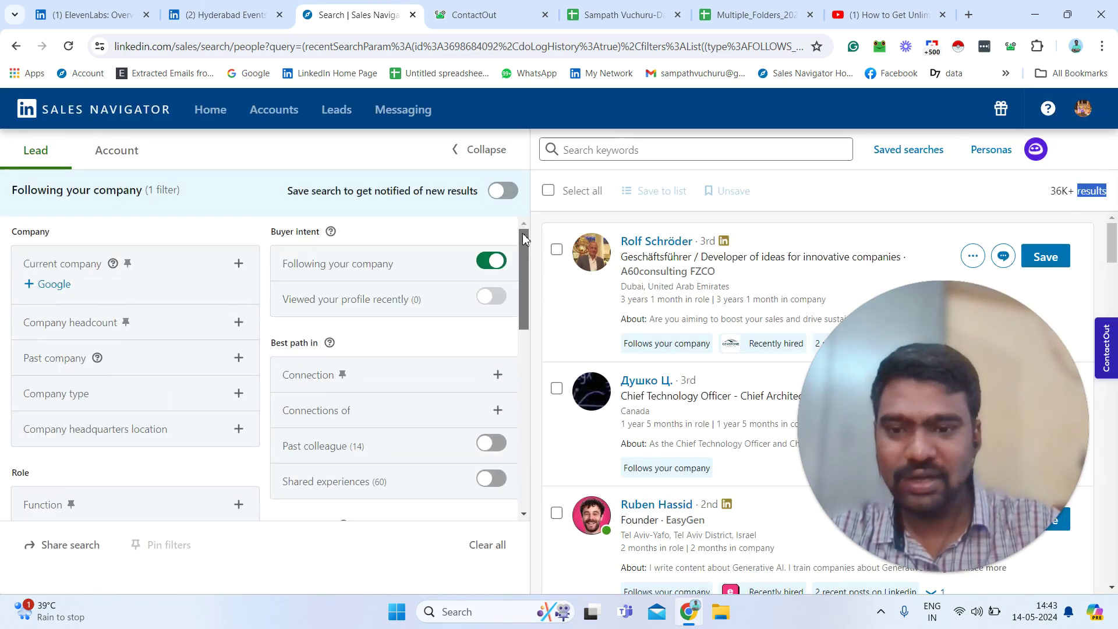
pyautogui.click(494, 264)
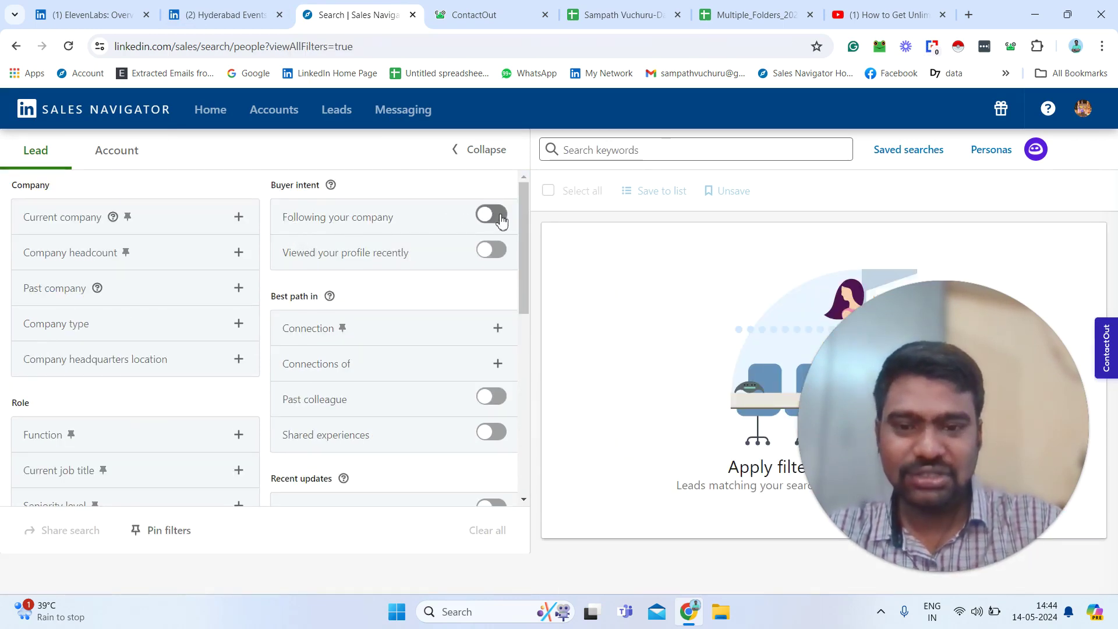
pyautogui.click(494, 215)
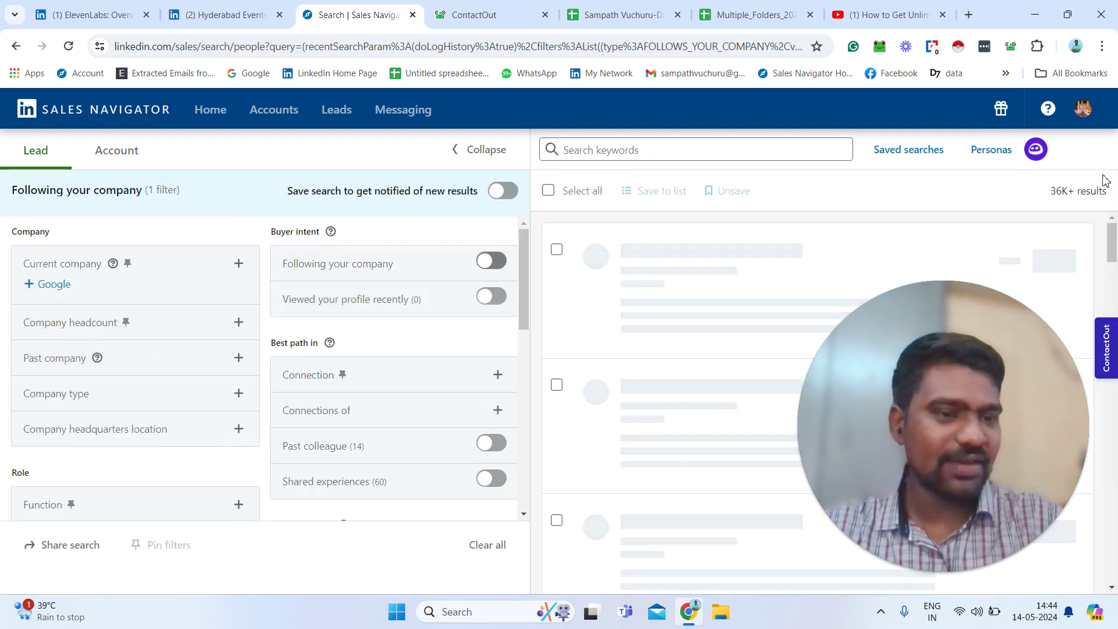
pyautogui.moveTo(1100, 193); pyautogui.dragTo(1059, 197)
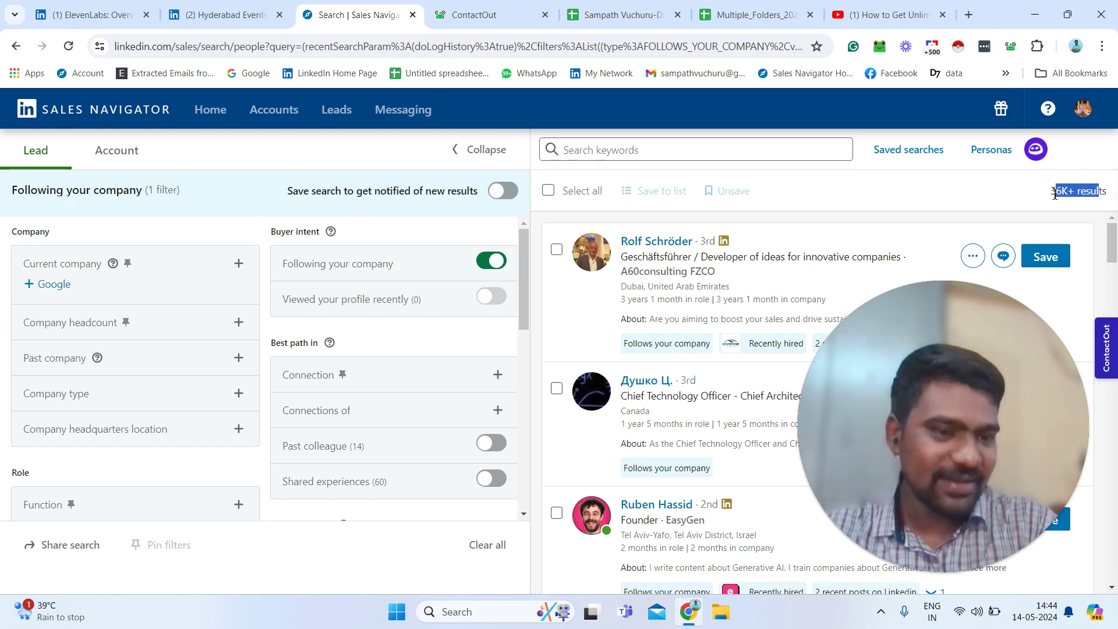
pyautogui.click(1054, 194)
pyautogui.tripleClick(1089, 197)
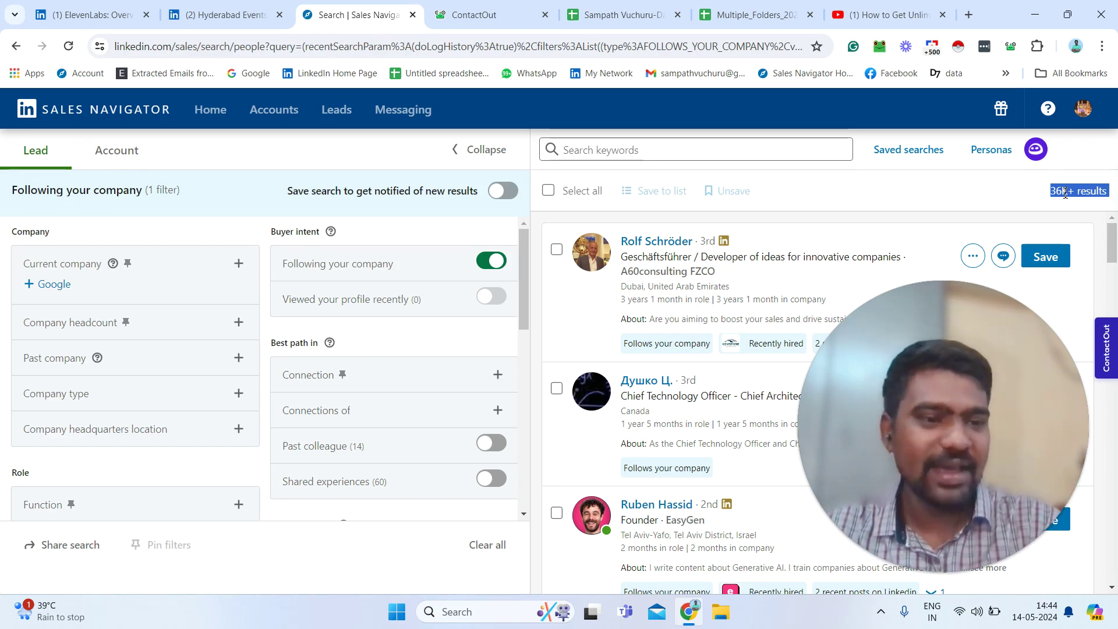
pyautogui.click(1066, 194)
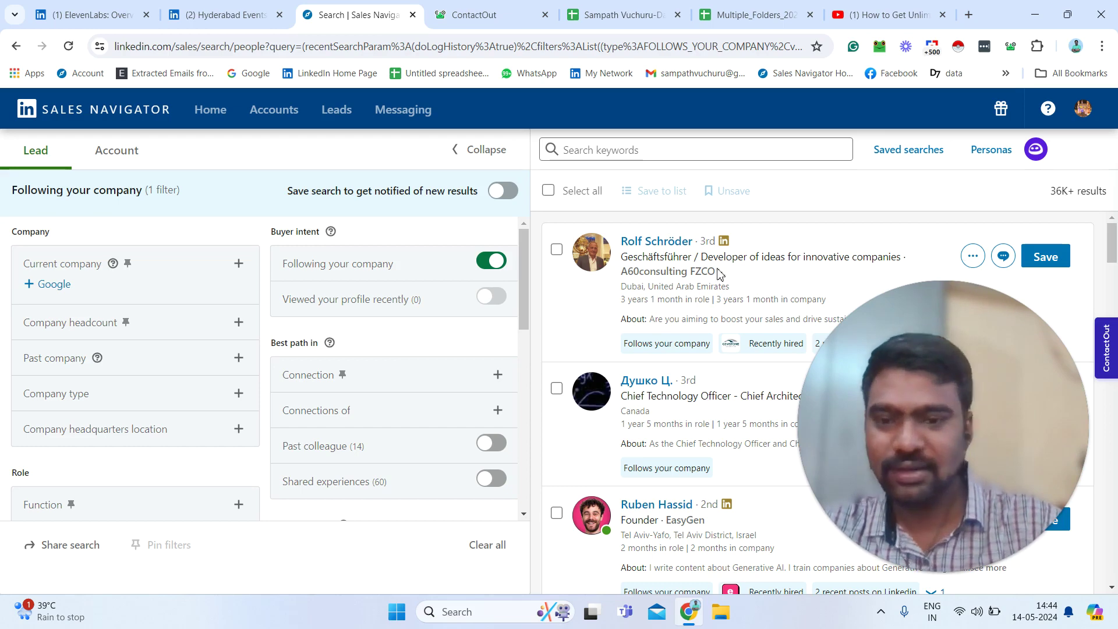
# Step: Filter company headcount to Self-employed, 1-10 and 11-50, reducing results to 14K+
pyautogui.click(235, 326)
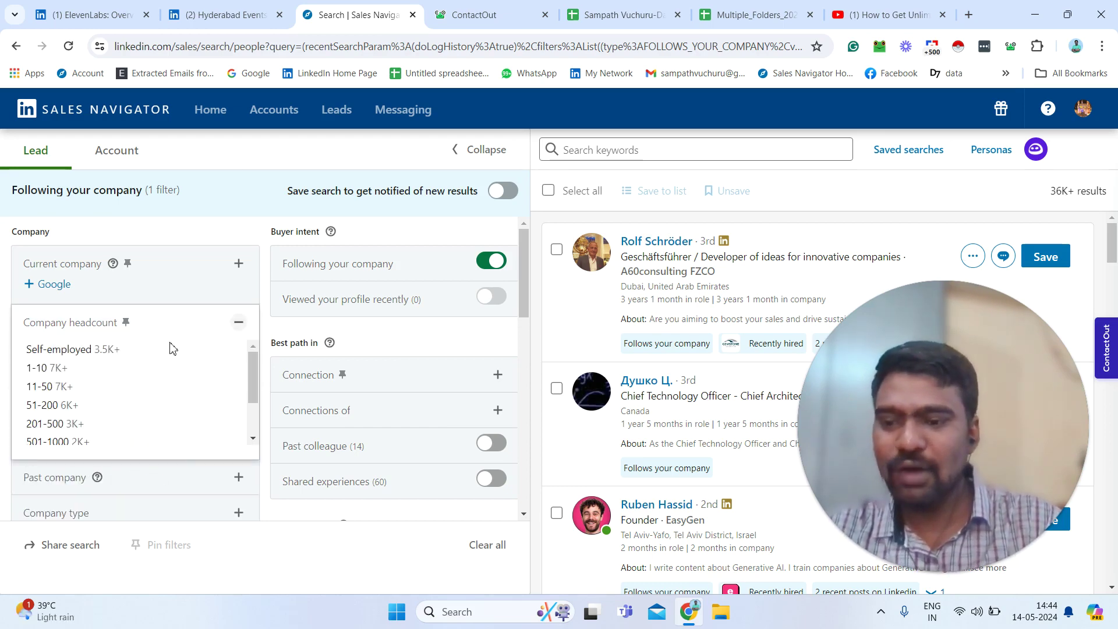
pyautogui.click(126, 352)
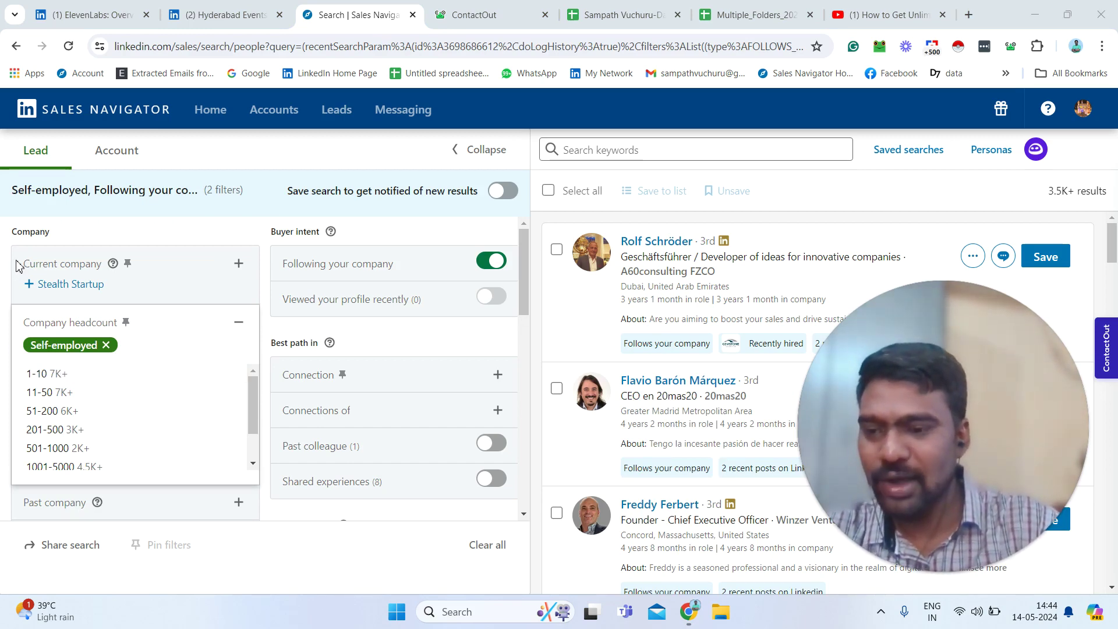
pyautogui.click(55, 375)
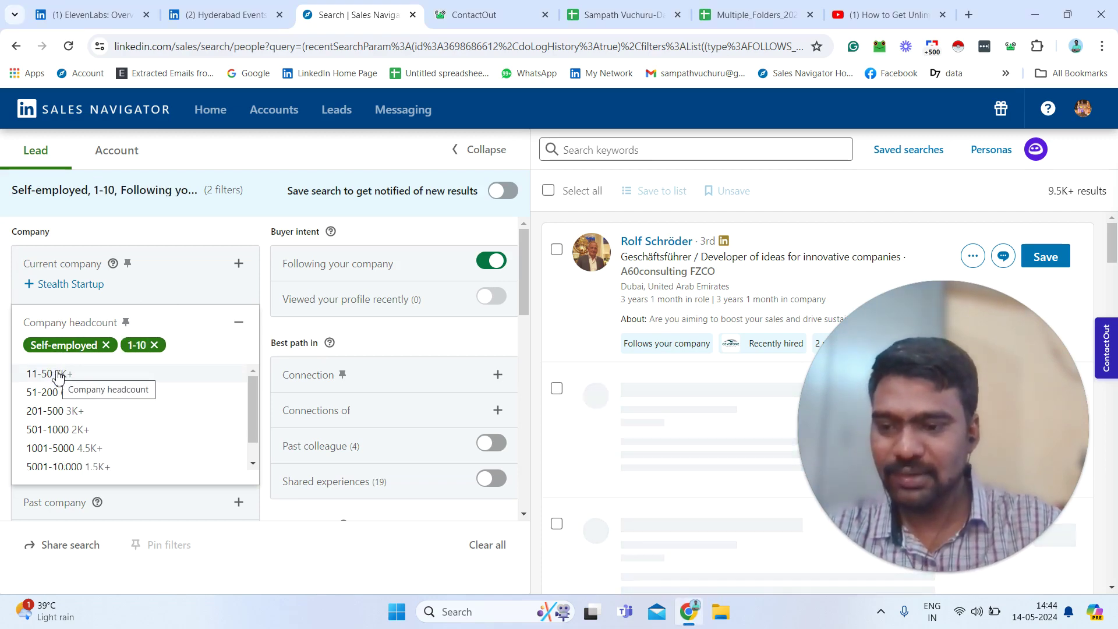
pyautogui.click(58, 376)
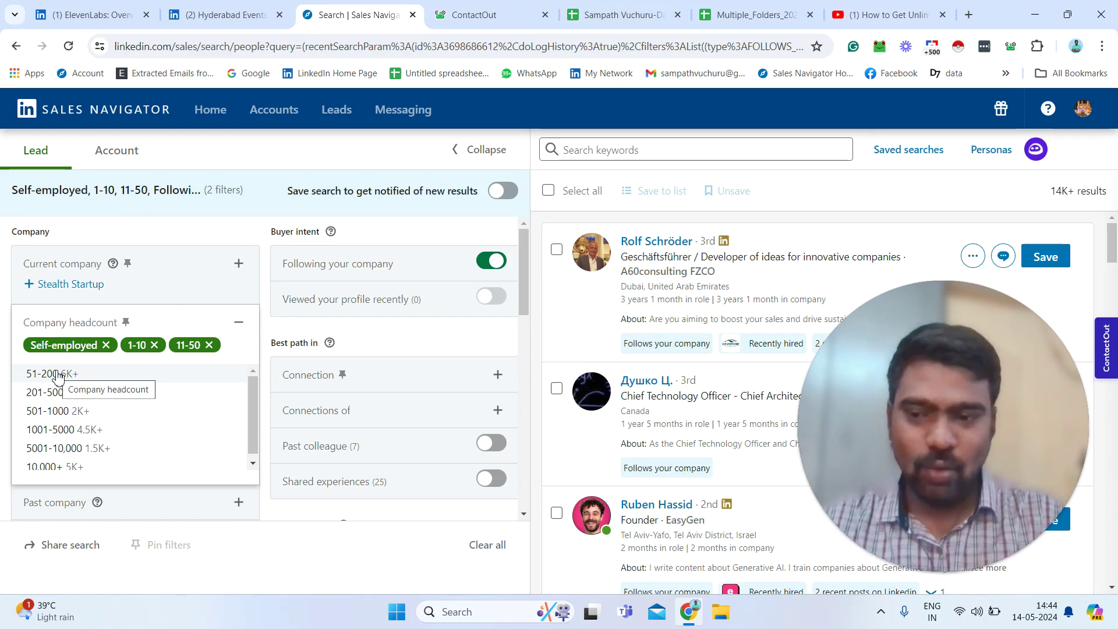
pyautogui.click(240, 323)
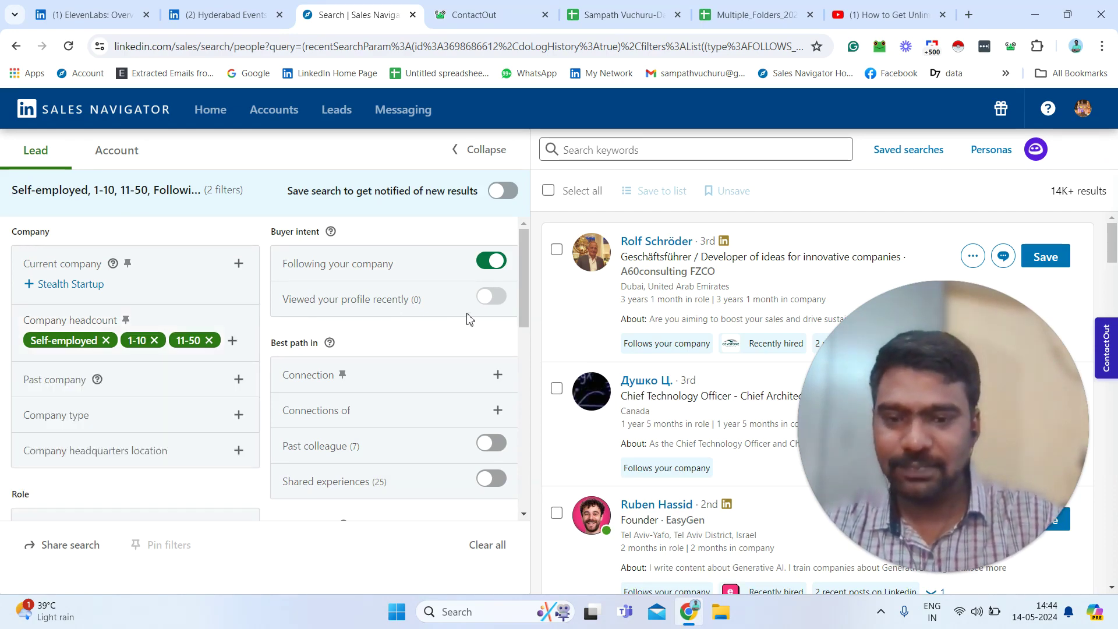
pyautogui.scroll(-5, 526, 299)
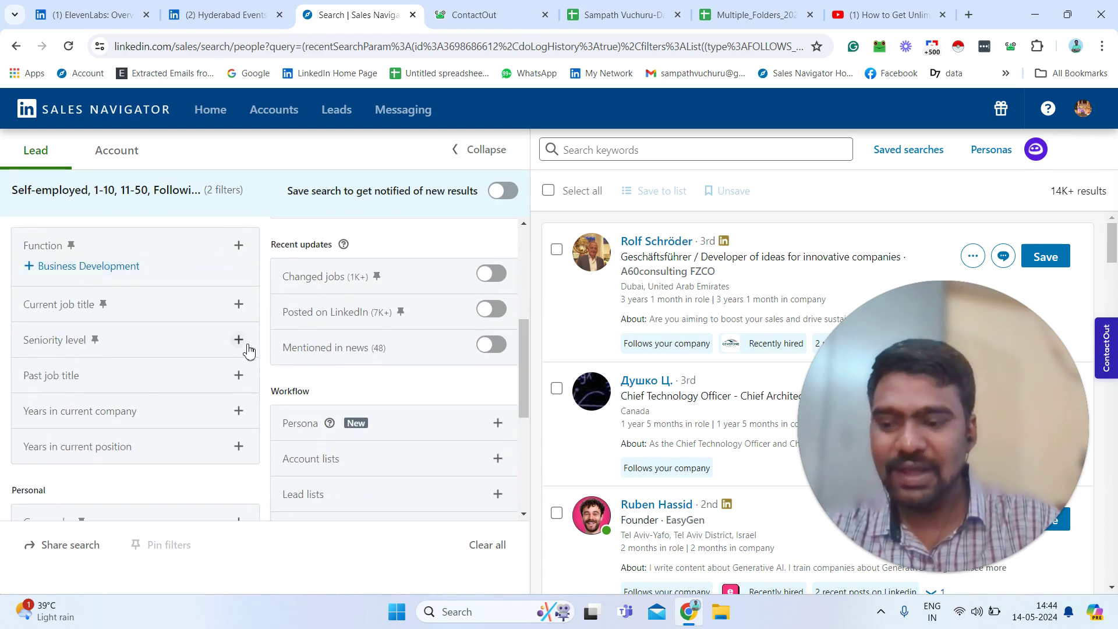
# Step: Include the Owner / Partner and CXO seniority levels, bringing results to 4.5K+
pyautogui.click(239, 340)
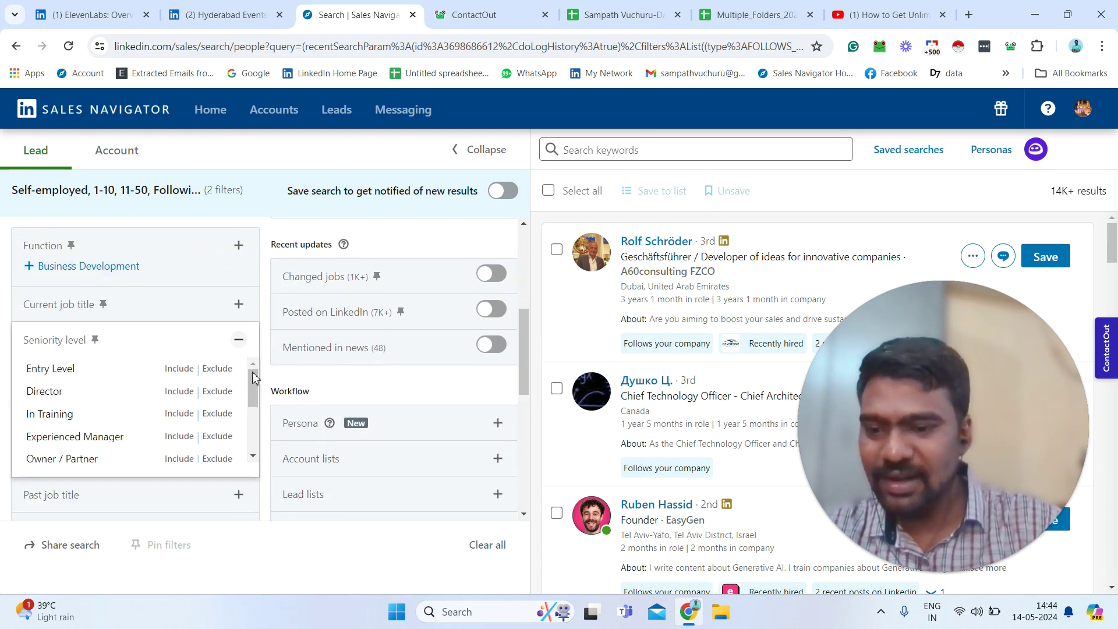
pyautogui.scroll(-1, 255, 388)
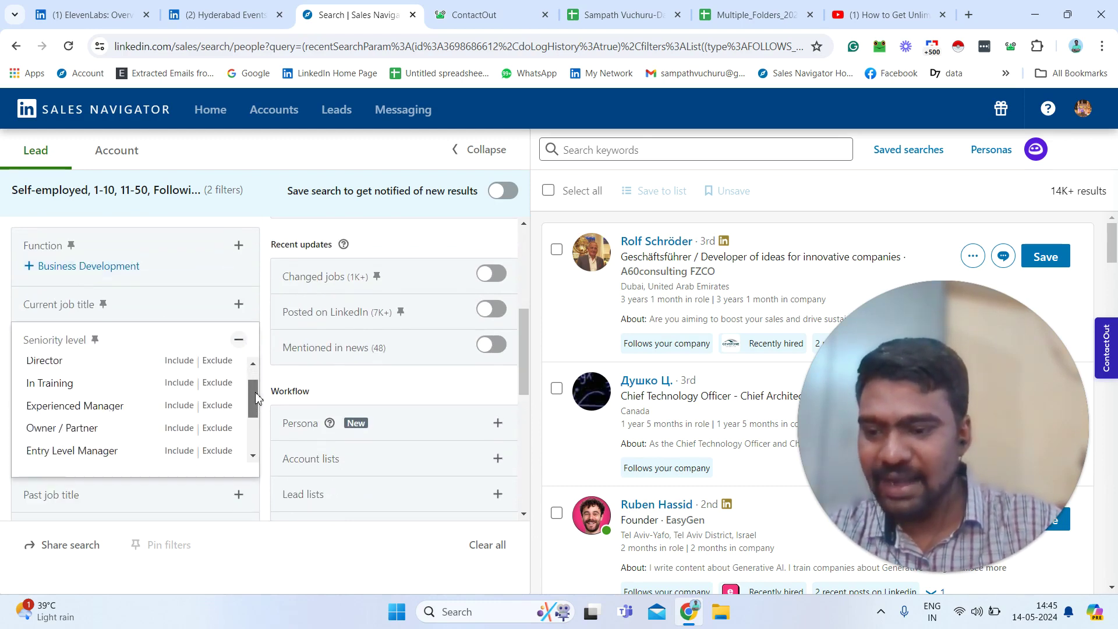
pyautogui.click(184, 428)
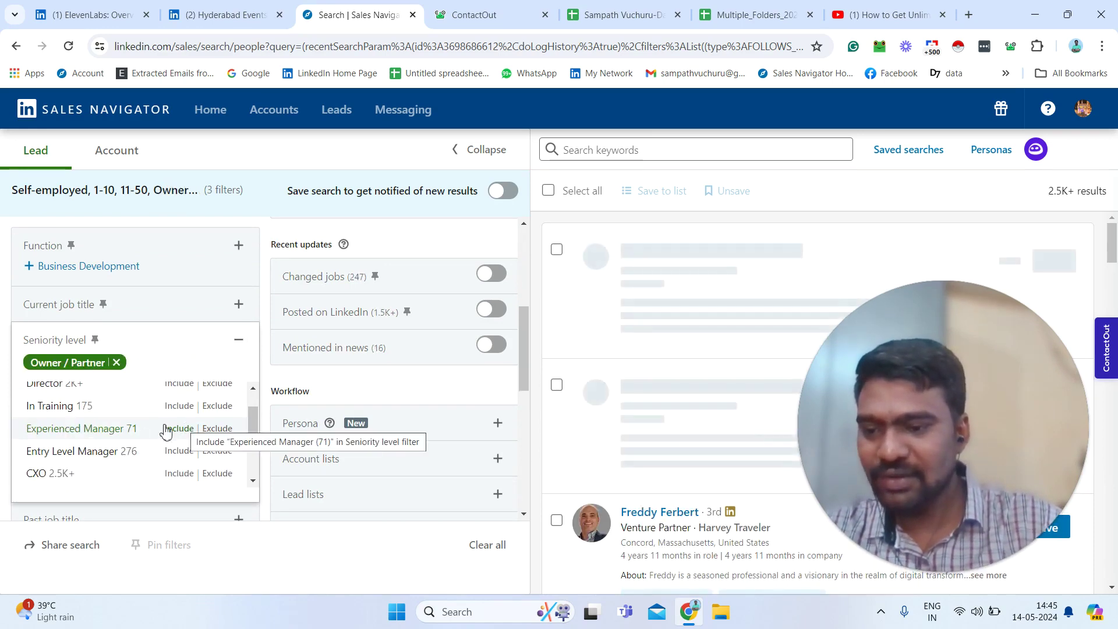
pyautogui.click(179, 473)
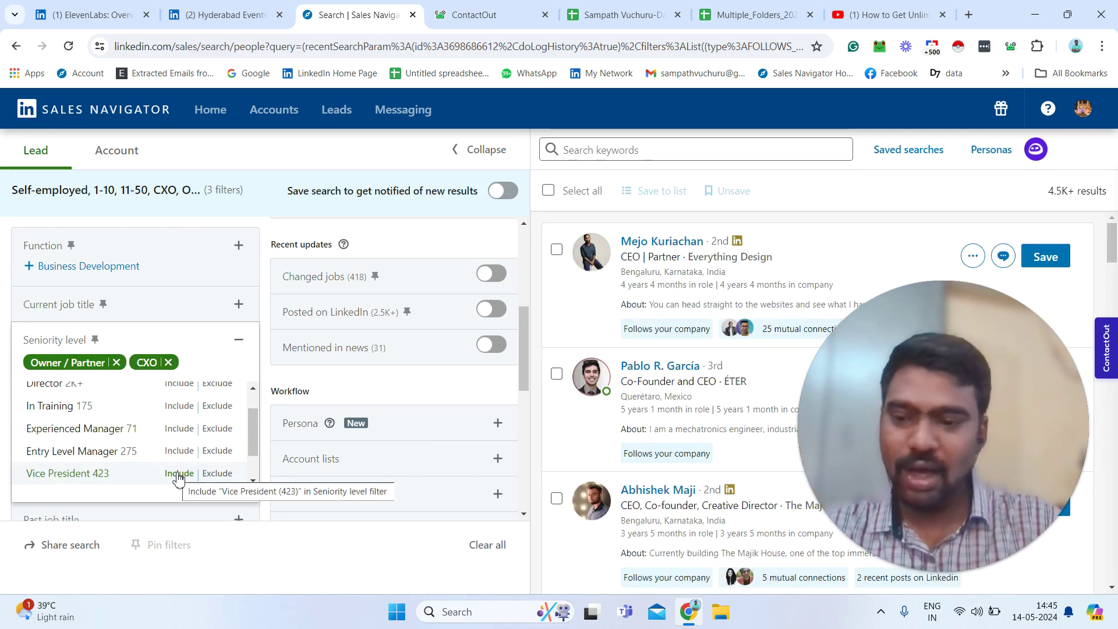
pyautogui.moveTo(525, 325); pyautogui.dragTo(527, 430)
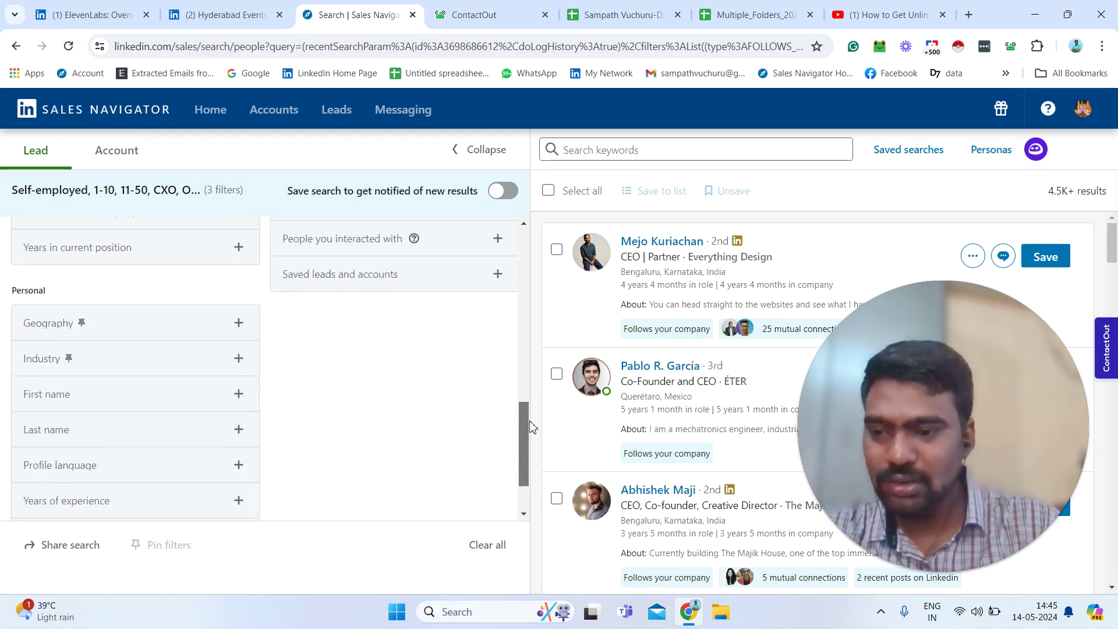
# Step: Include Europe in the Geography filter, cutting results to 2.5K+, and scroll the list
pyautogui.click(239, 325)
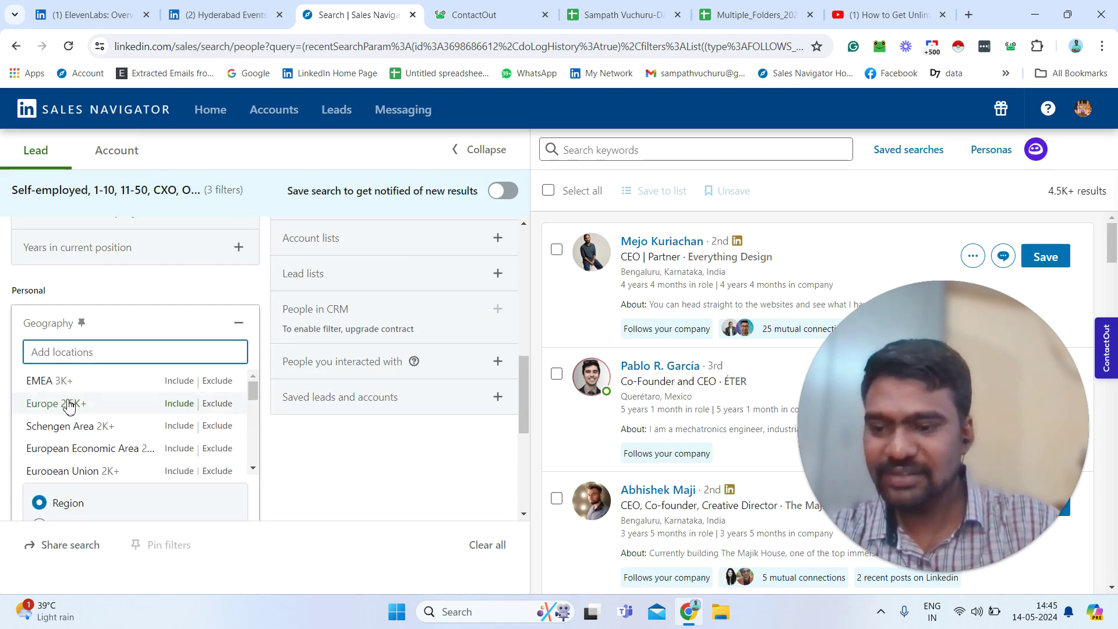
pyautogui.click(69, 404)
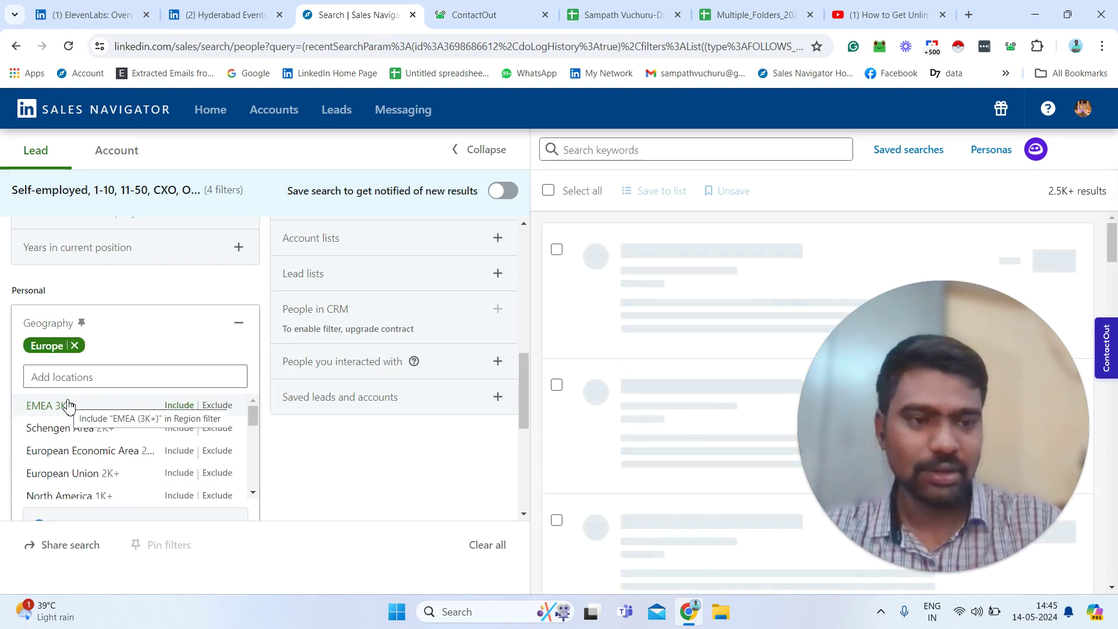
pyautogui.moveTo(1091, 192); pyautogui.dragTo(1048, 201)
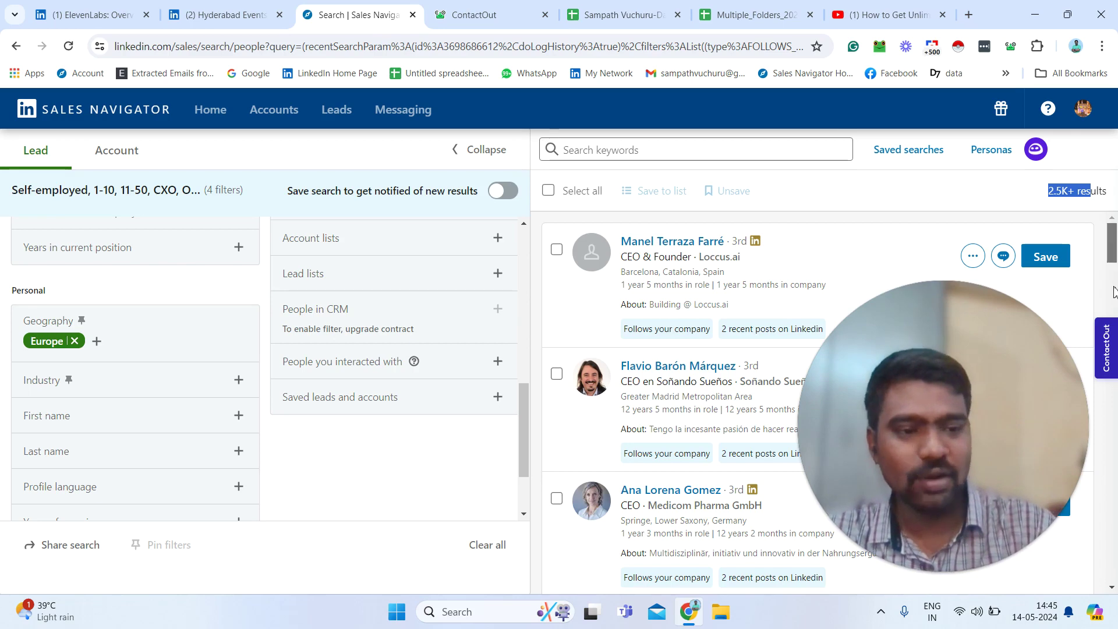
pyautogui.scroll(-5, 1113, 231)
pyautogui.scroll(-10, 1116, 456)
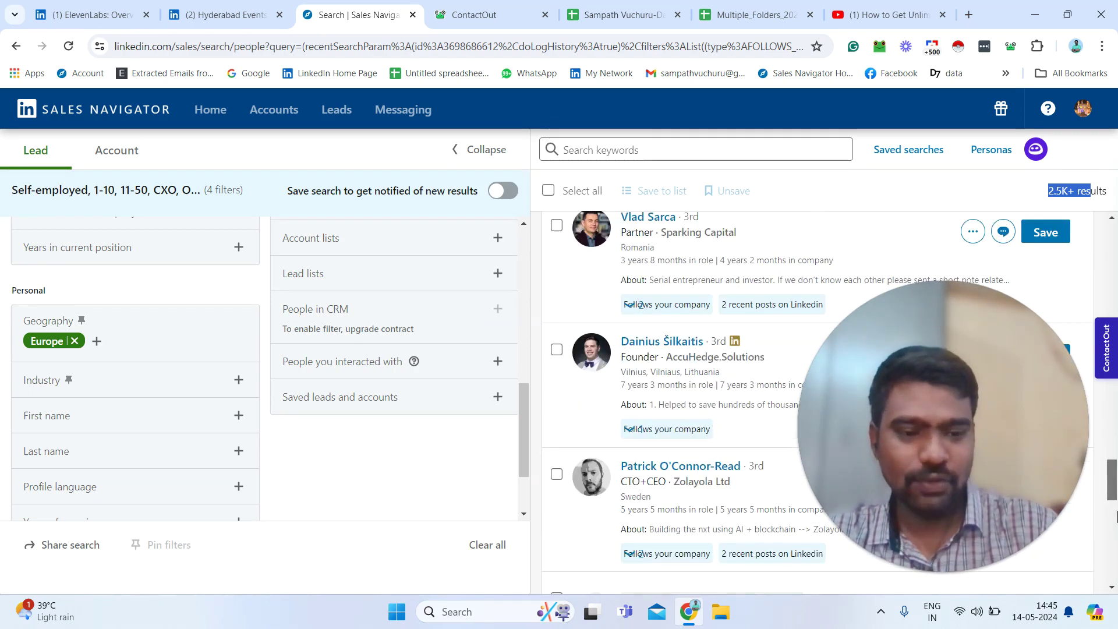
pyautogui.scroll(-5, 1116, 516)
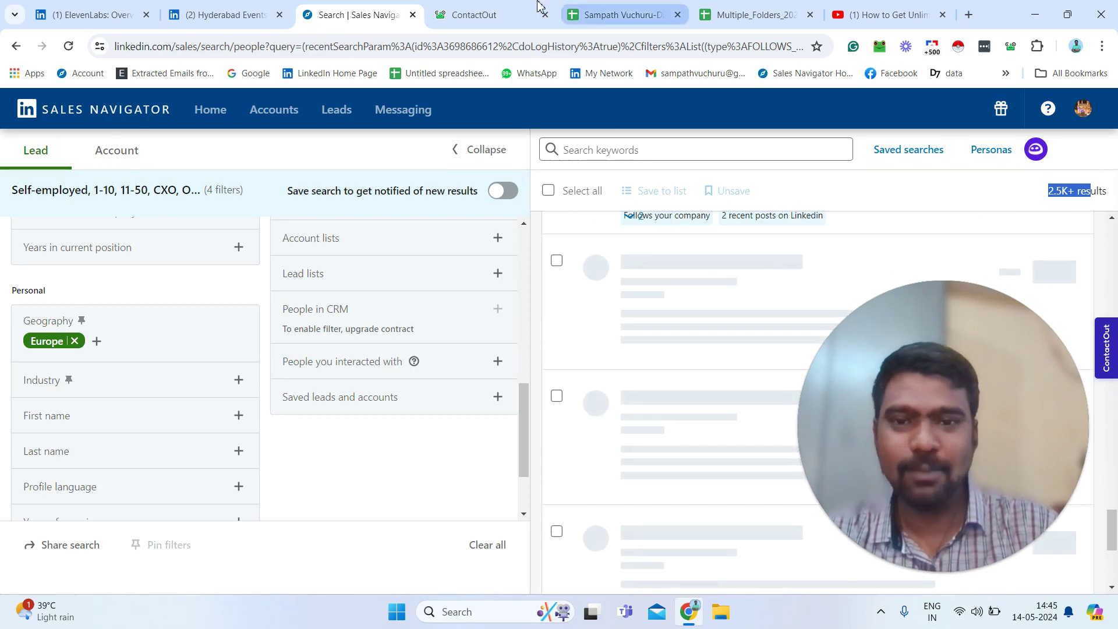
pyautogui.click(509, 14)
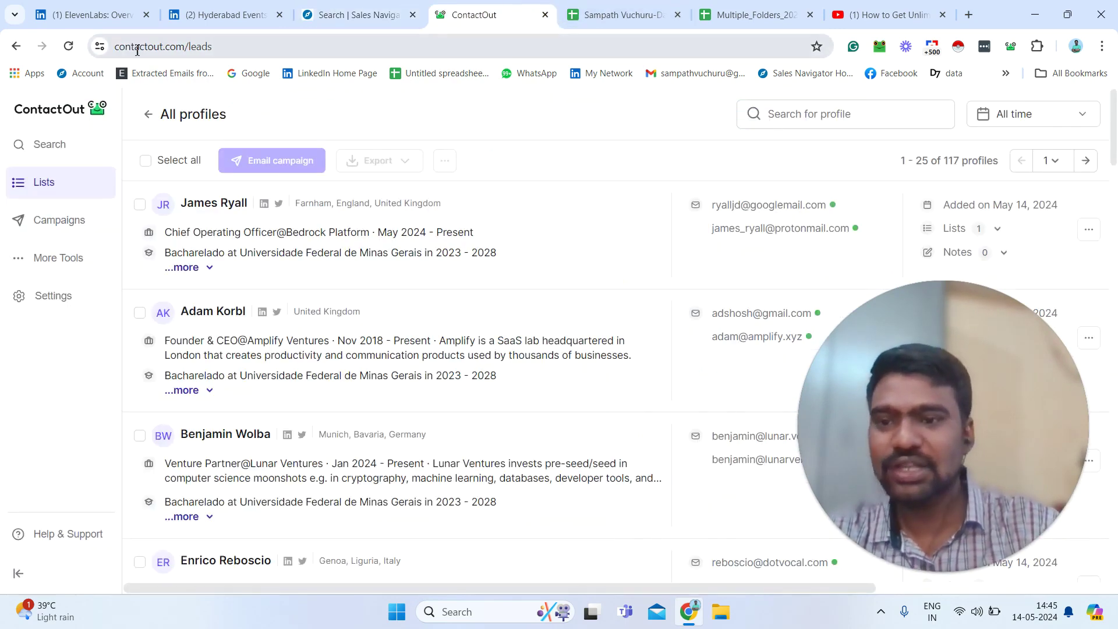
pyautogui.doubleClick(172, 46)
pyautogui.moveTo(136, 53); pyautogui.dragTo(217, 52)
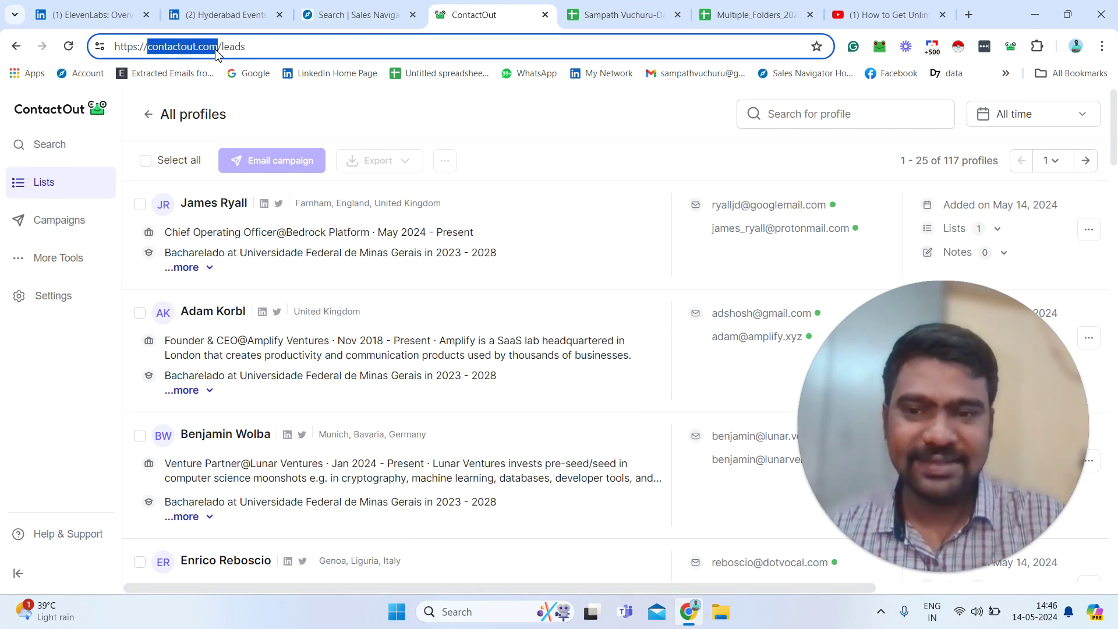
pyautogui.click(349, 12)
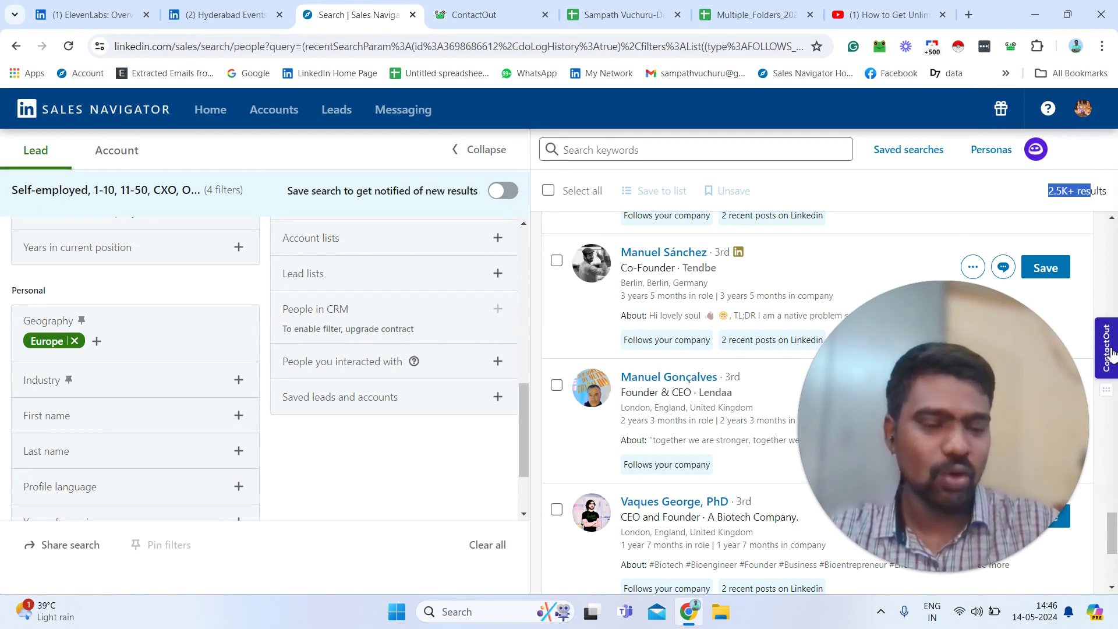
# Step: In the ContactOut panel, select all 25 leads and save all profiles
pyautogui.moveTo(966, 330); pyautogui.dragTo(384, 392)
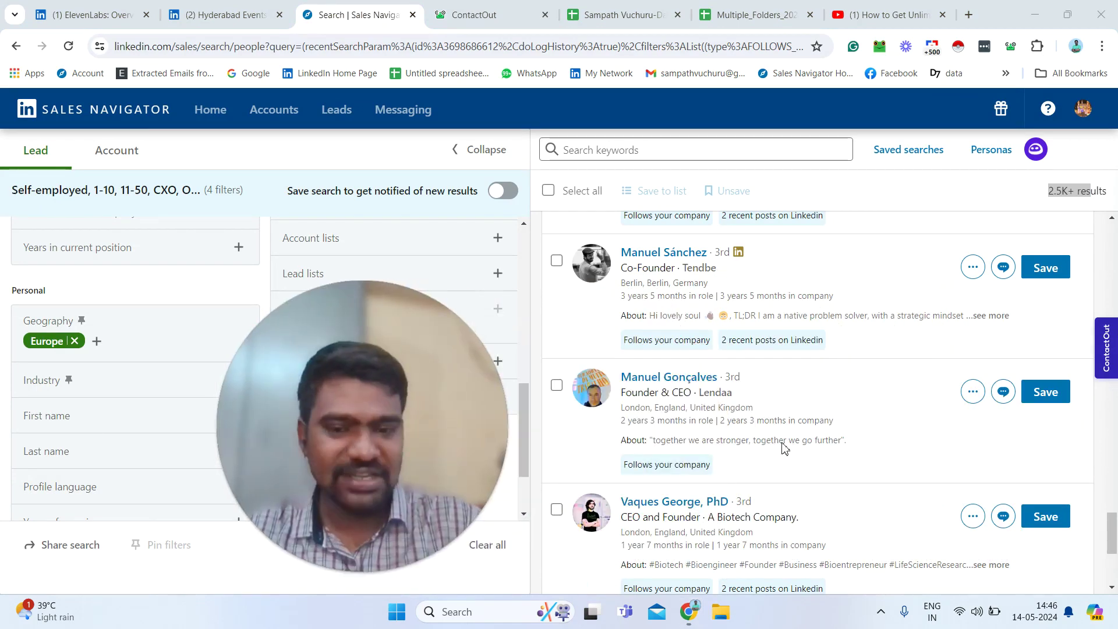
pyautogui.click(1108, 352)
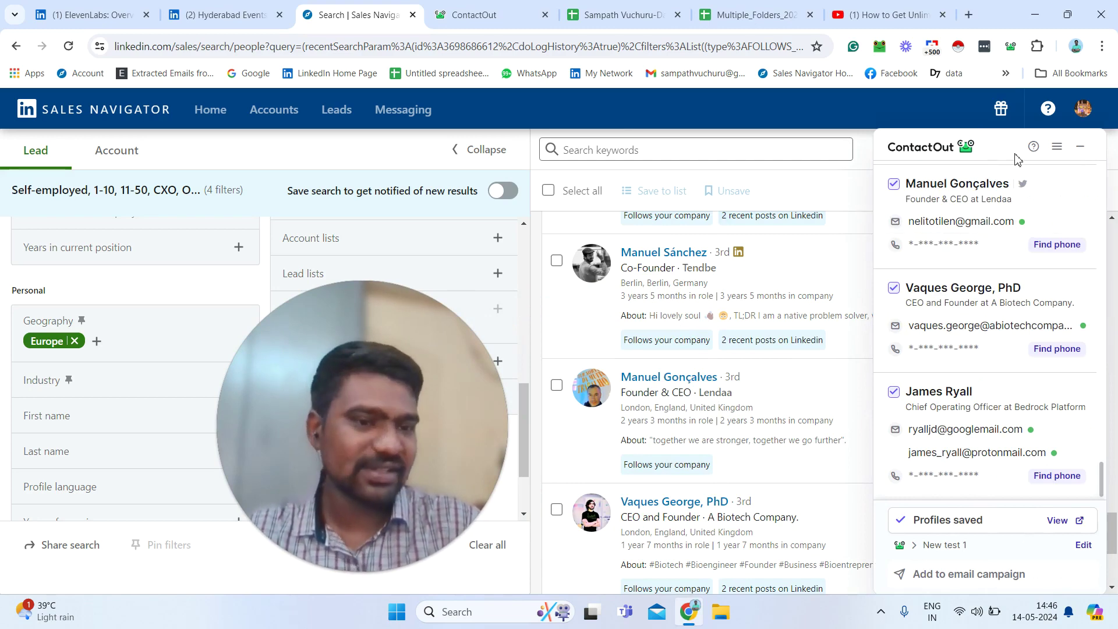
pyautogui.moveTo(1101, 474); pyautogui.dragTo(1096, 131)
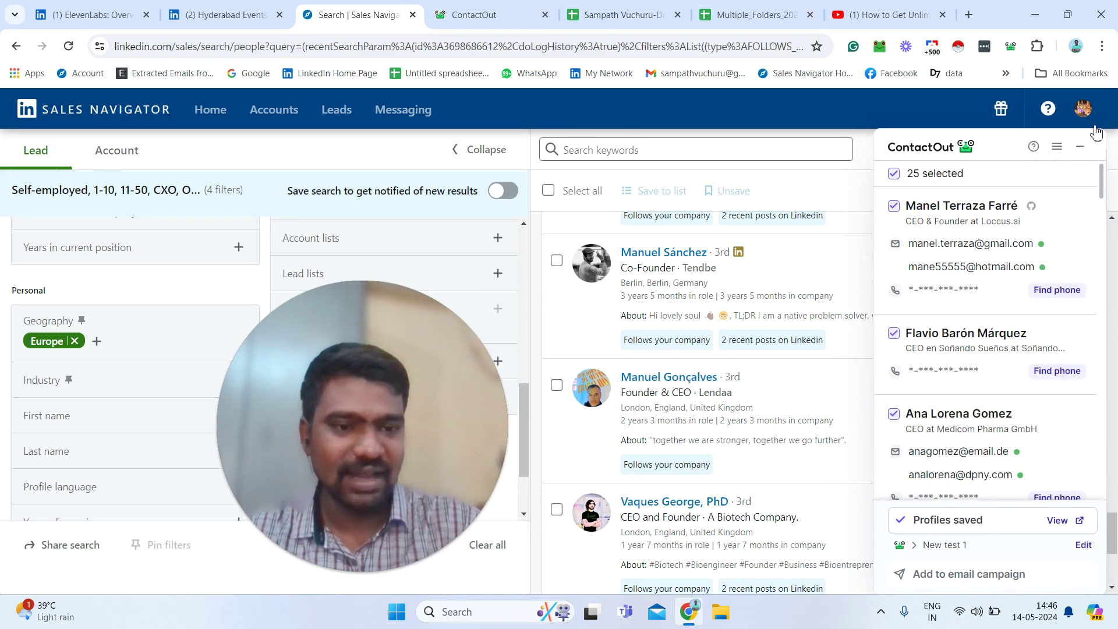
pyautogui.click(903, 175)
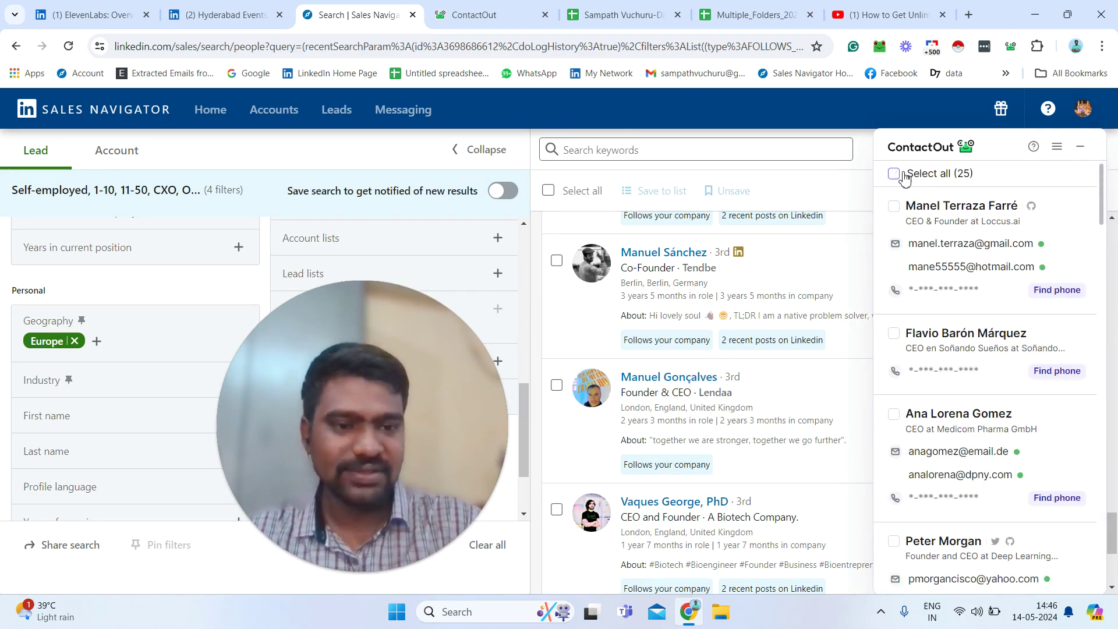
pyautogui.click(904, 175)
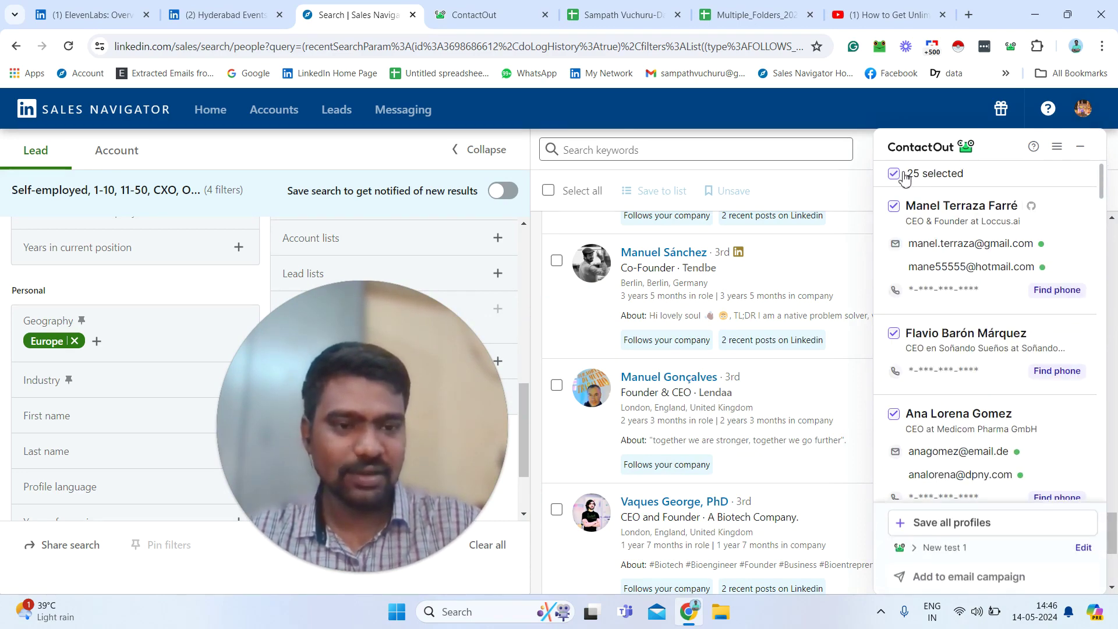
pyautogui.click(990, 529)
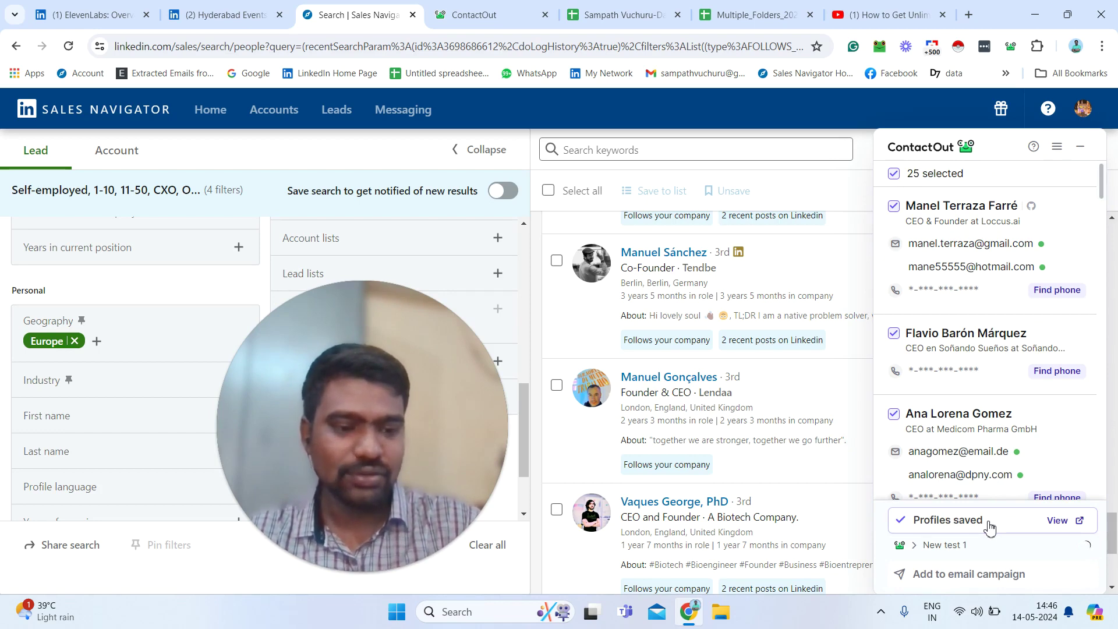
# Step: Confirm the save settings target the New test 1 list, then collapse the ContactOut panel
pyautogui.moveTo(1103, 186); pyautogui.dragTo(1105, 257)
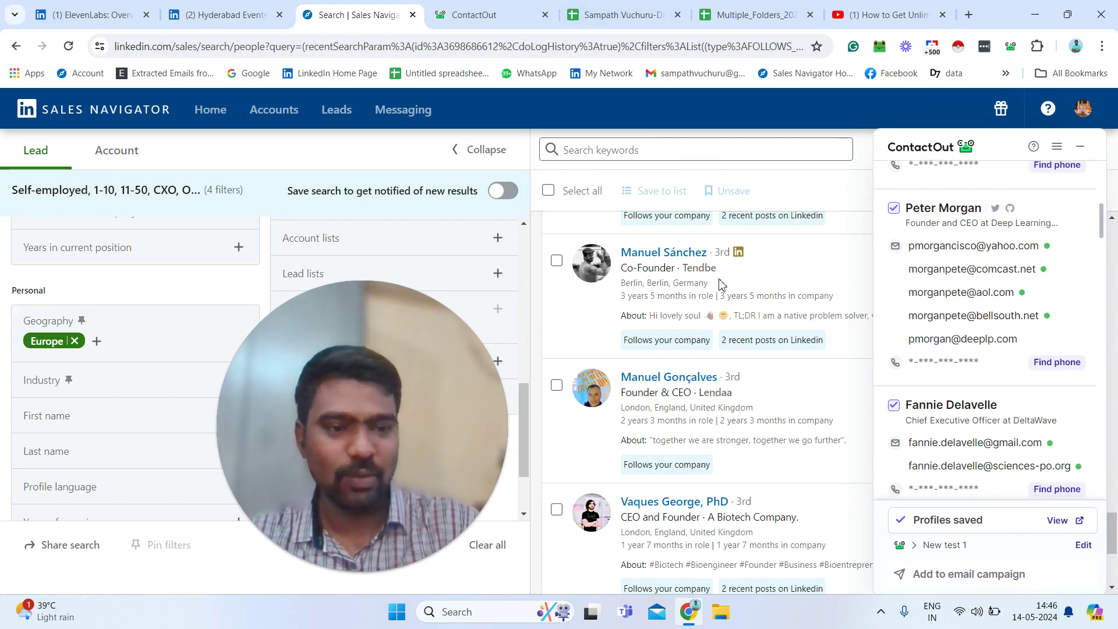
pyautogui.moveTo(1104, 217); pyautogui.dragTo(1100, 476)
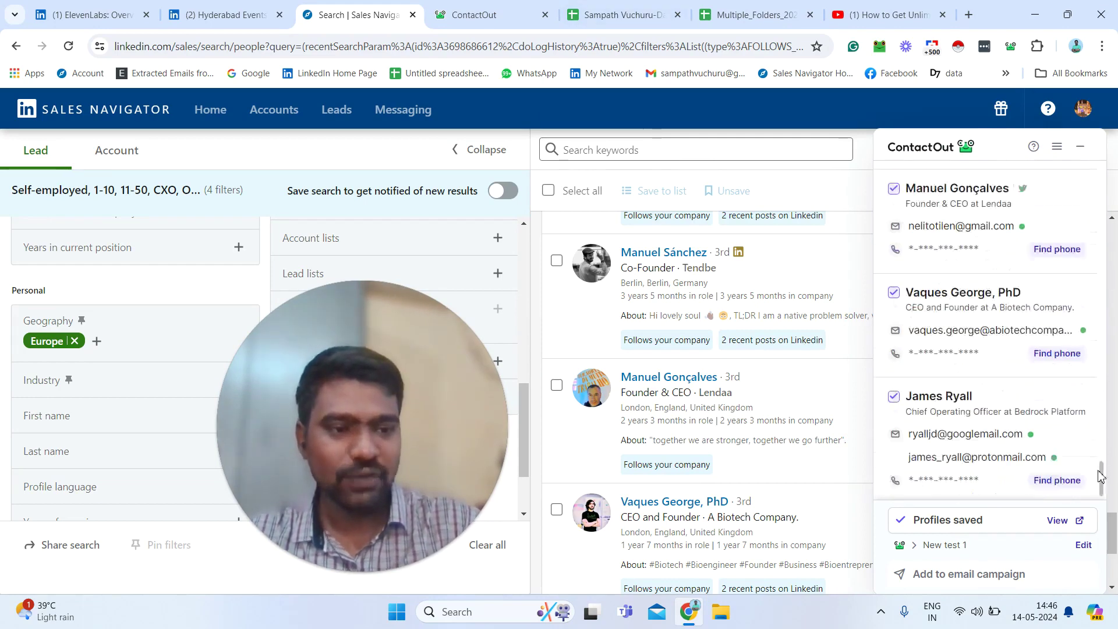
pyautogui.click(1083, 544)
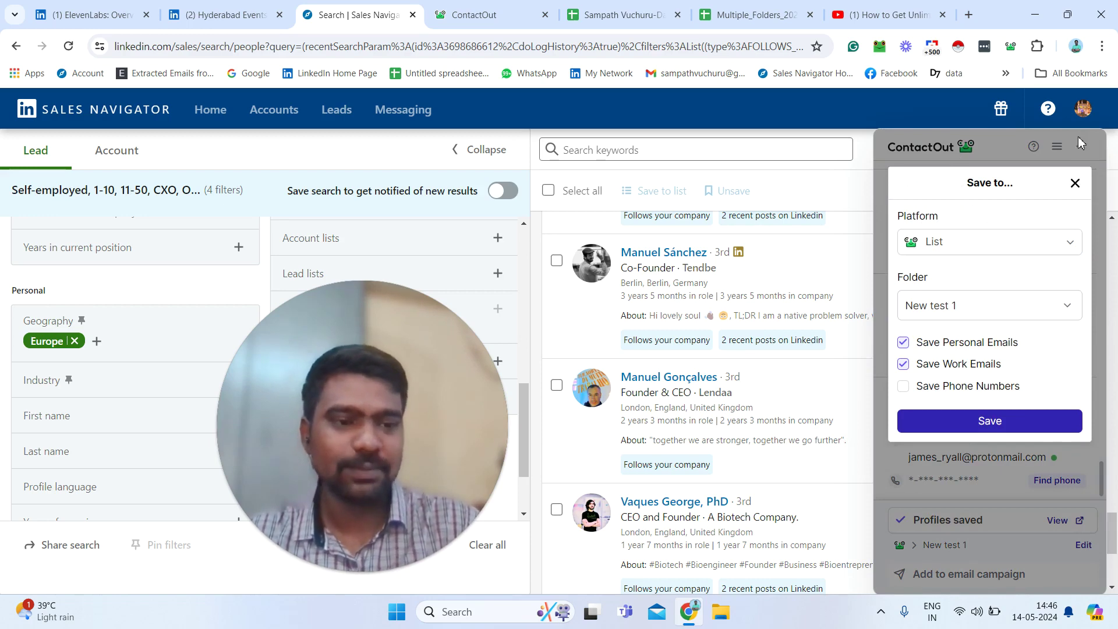
pyautogui.click(1075, 184)
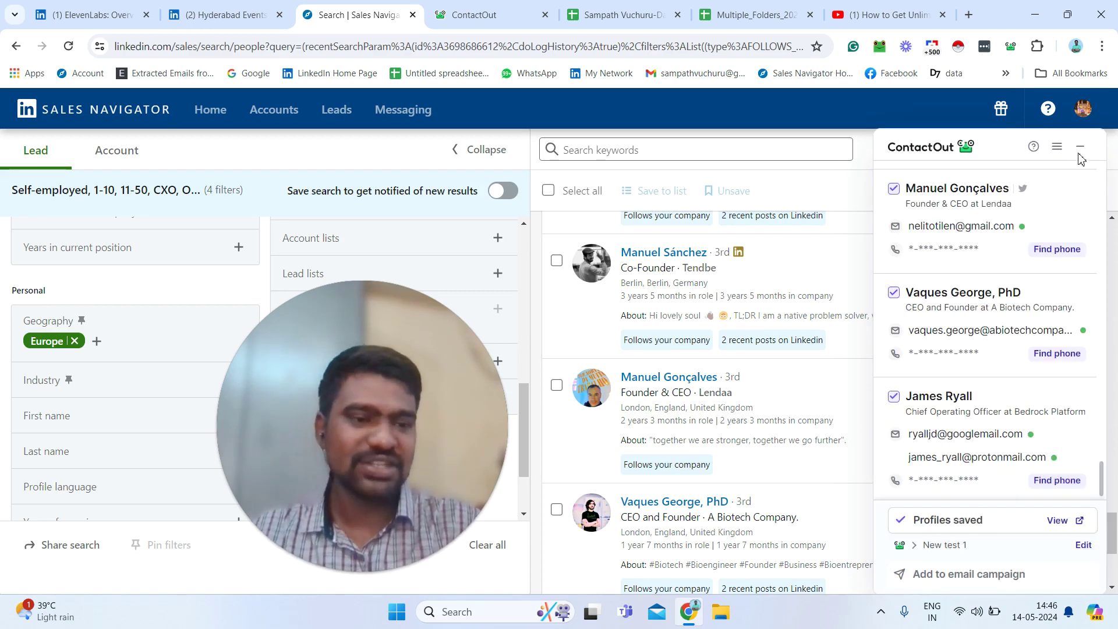
pyautogui.click(1080, 147)
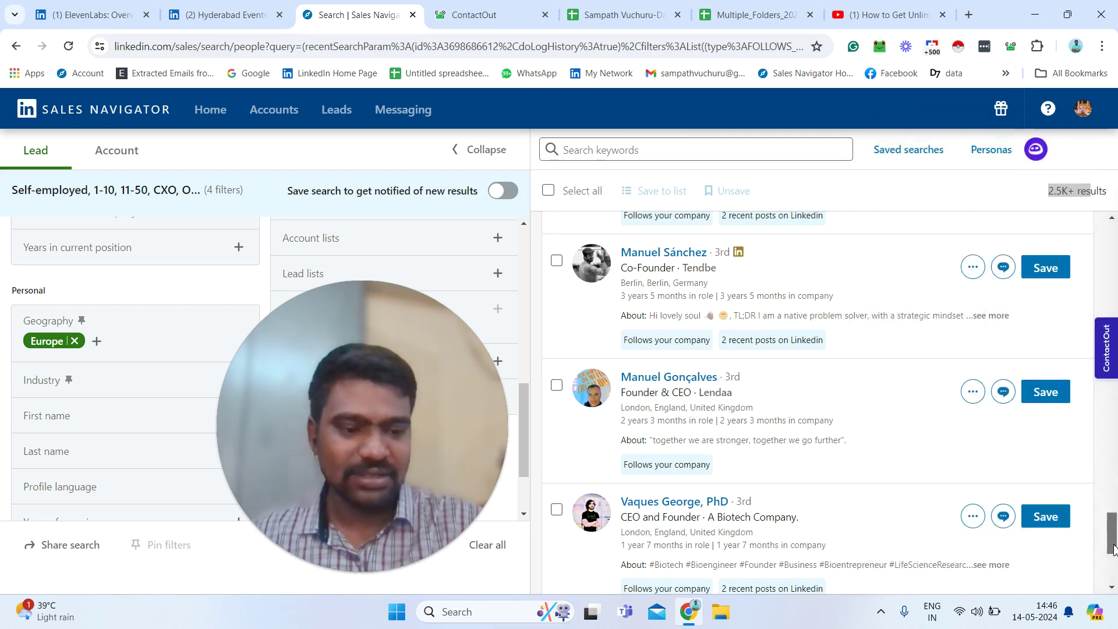
pyautogui.scroll(-1, 1113, 577)
pyautogui.scroll(-5, 932, 525)
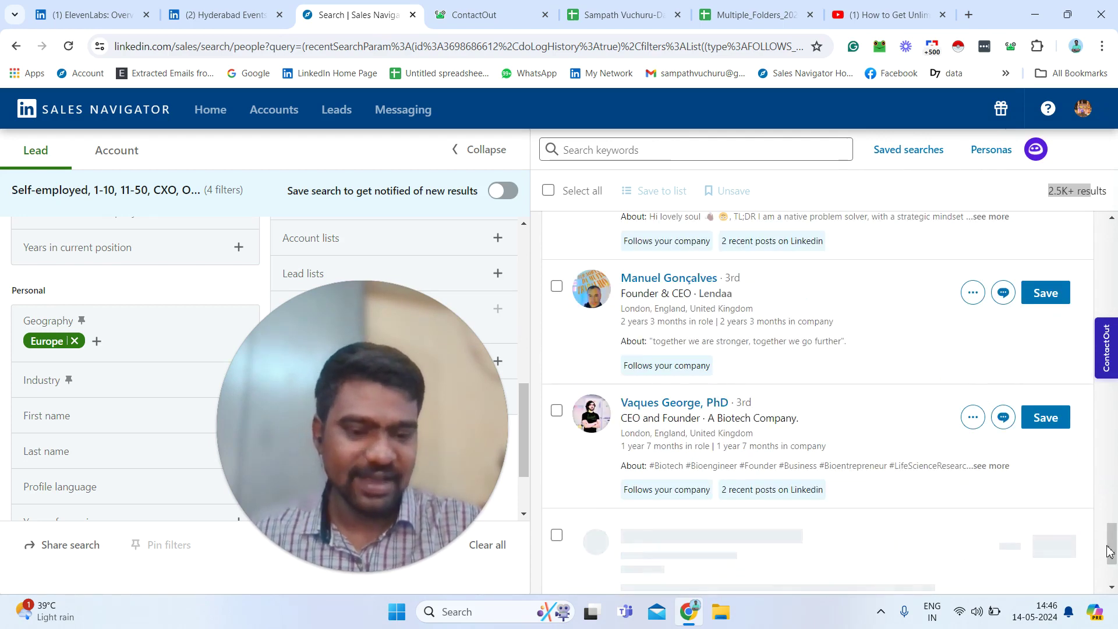
pyautogui.click(760, 560)
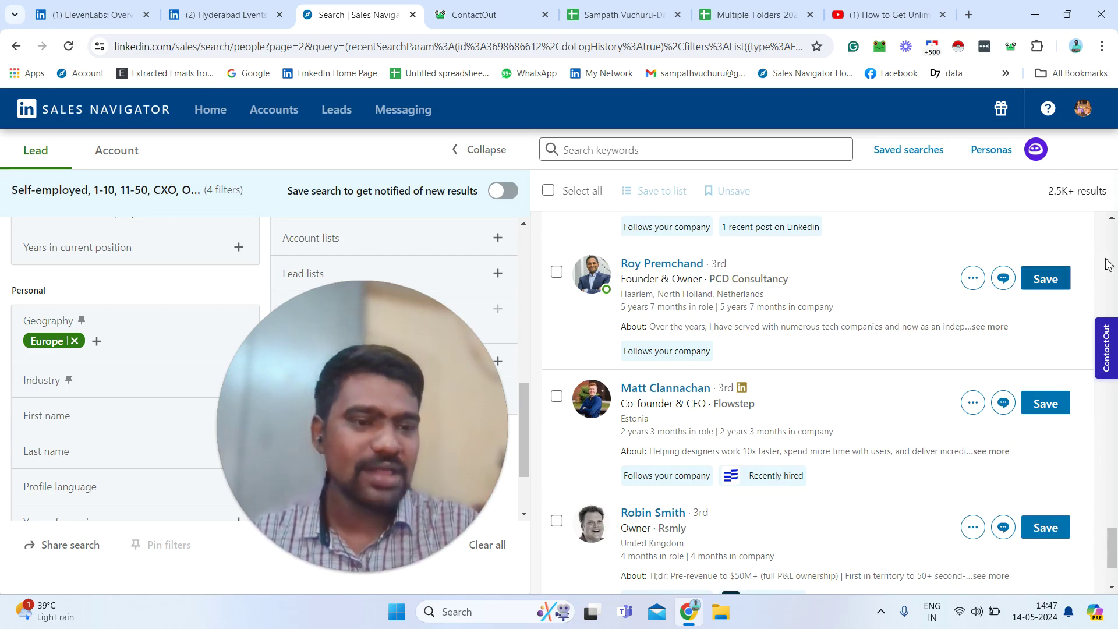
pyautogui.moveTo(1045, 190); pyautogui.dragTo(1117, 189)
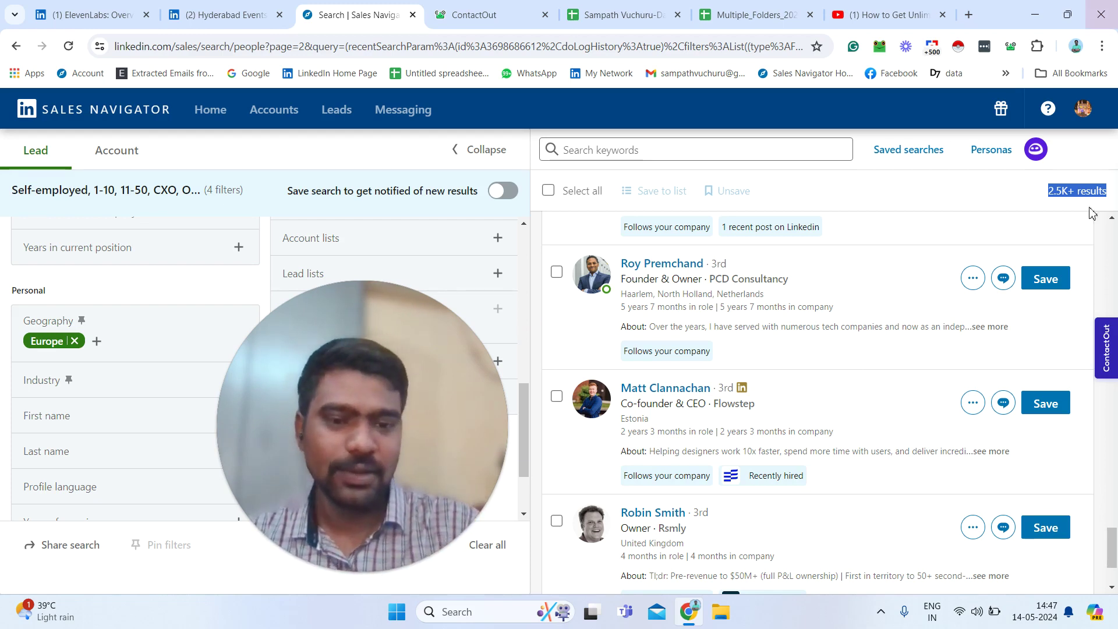
pyautogui.scroll(5, 1116, 269)
pyautogui.scroll(5, 759, 239)
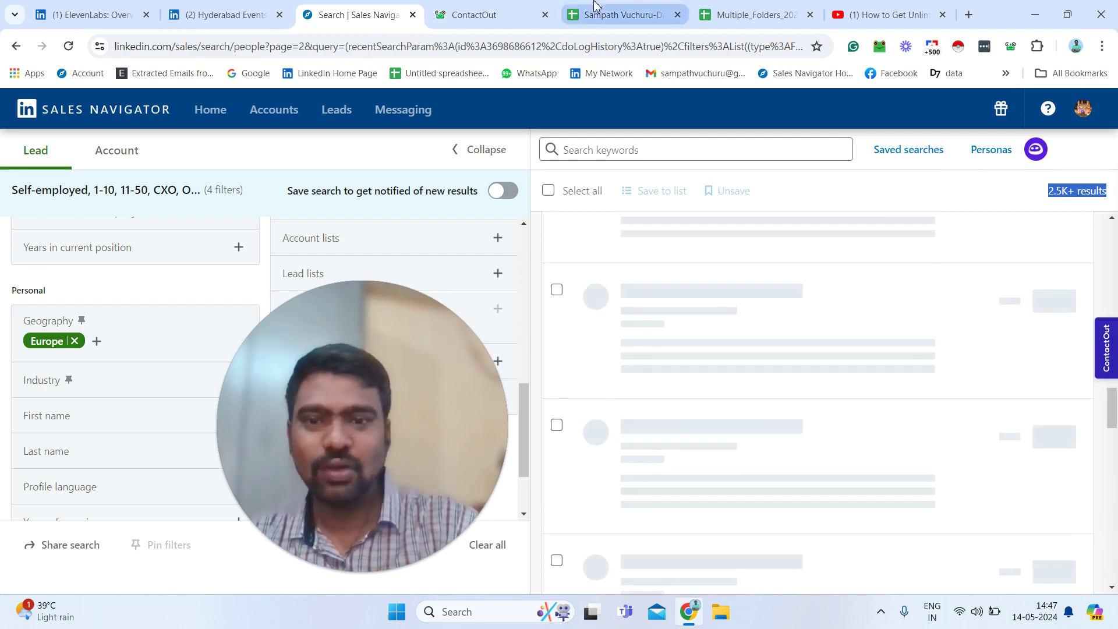
# Step: Export ContactOut's 40-profile New test 1 people list as a CSV file
pyautogui.click(440, 9)
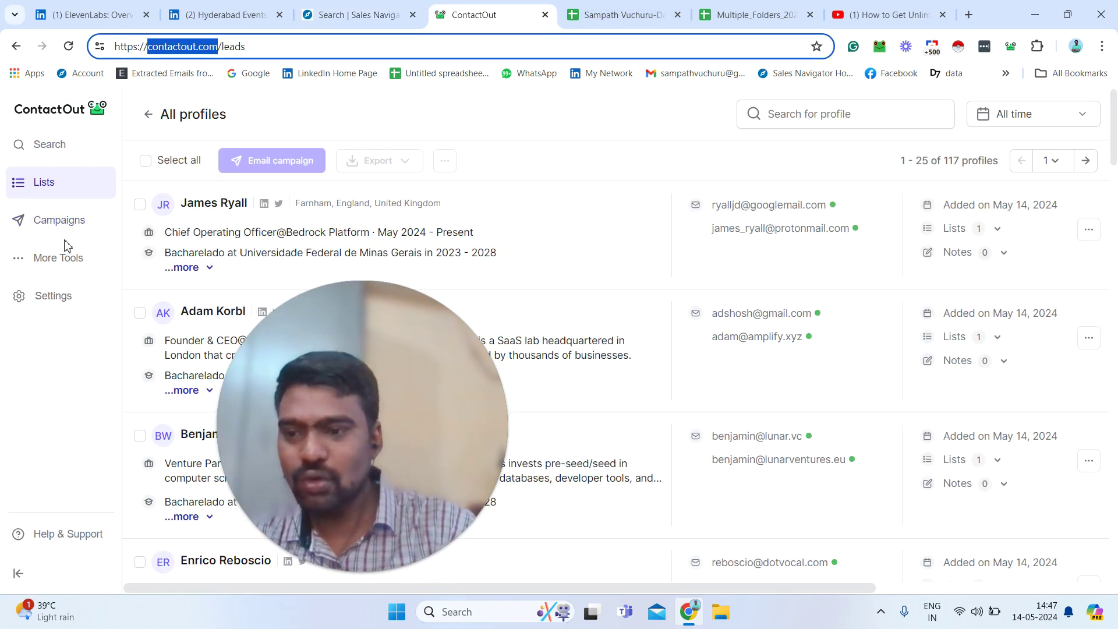
pyautogui.click(42, 195)
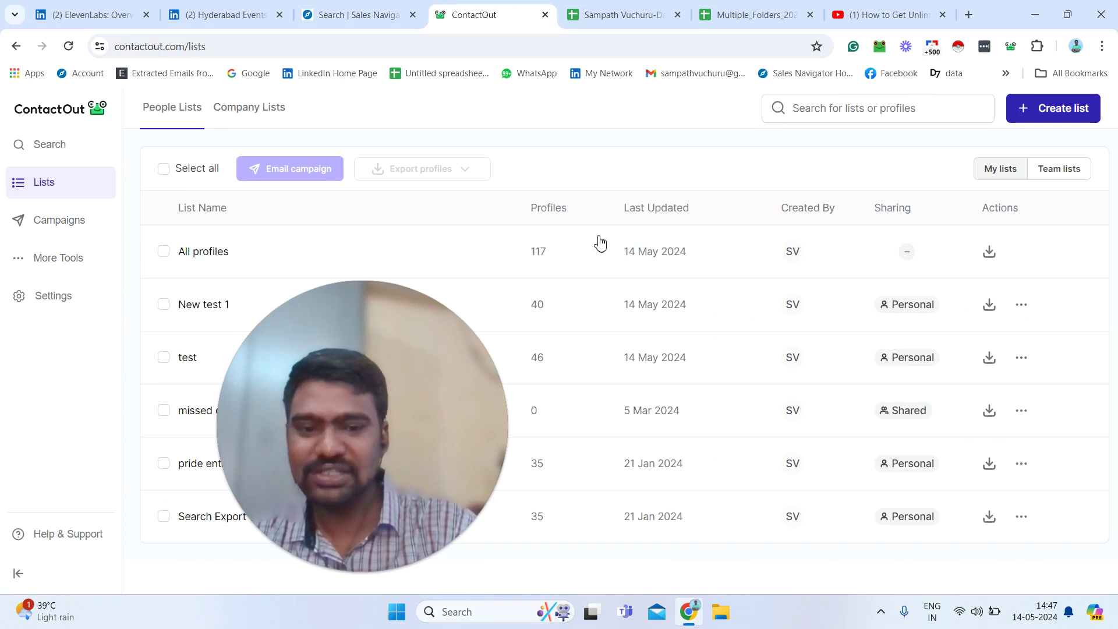
pyautogui.click(994, 306)
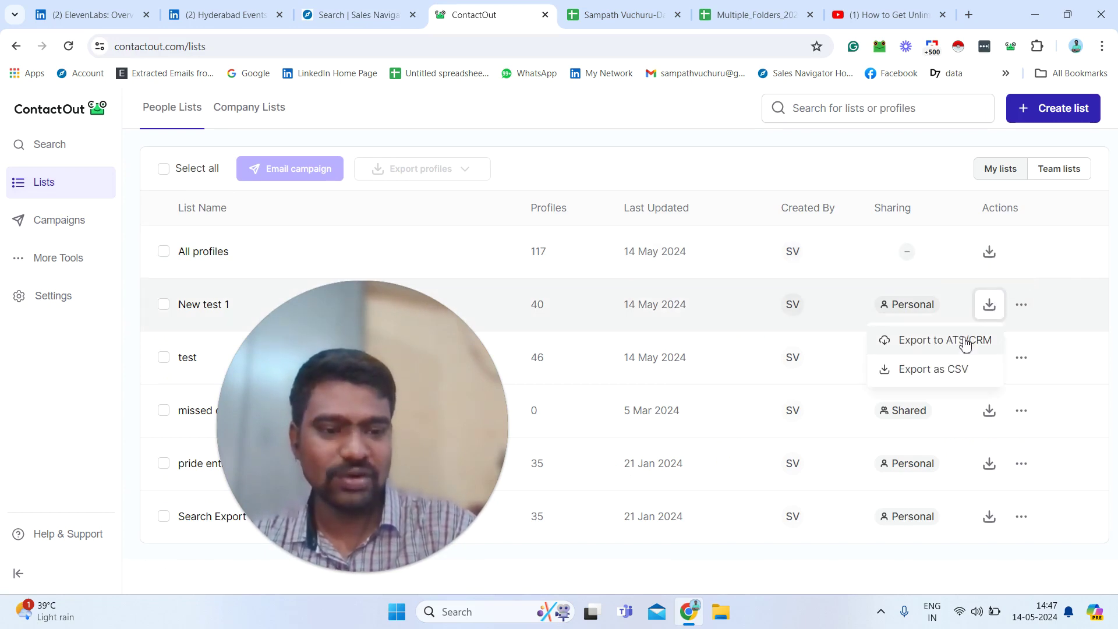
pyautogui.click(950, 377)
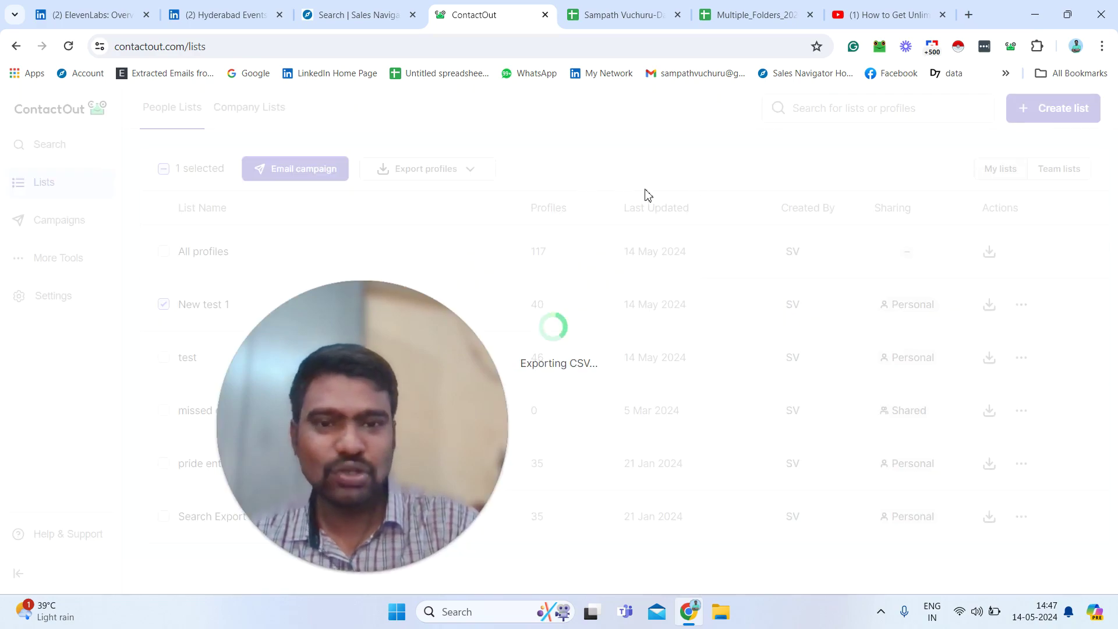
pyautogui.click(757, 7)
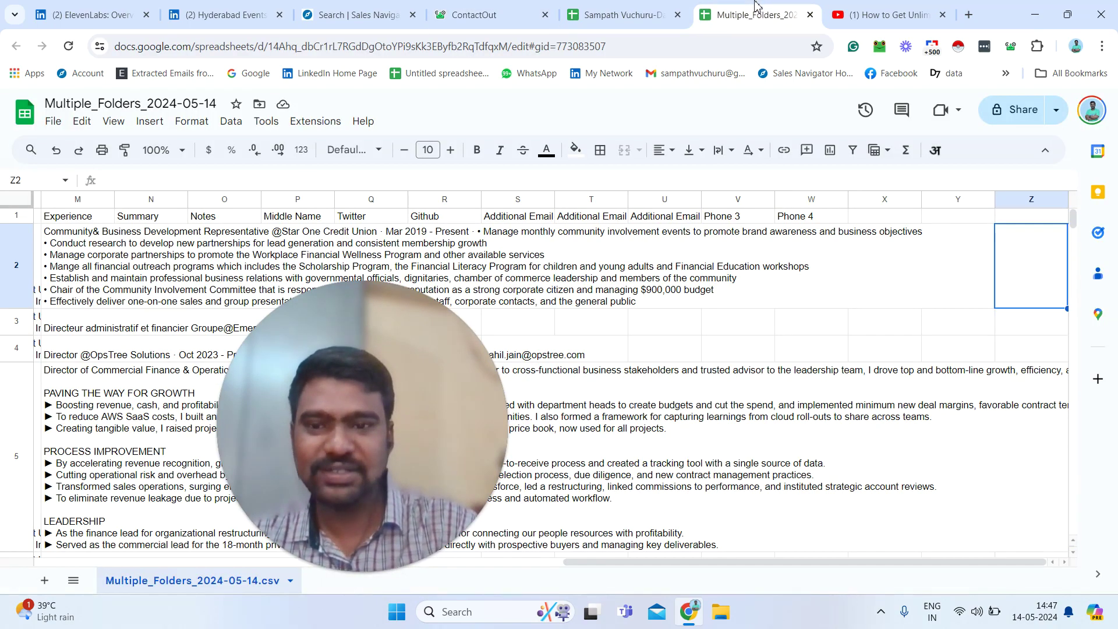
# Step: Review the Multiple_Folders_2024-05-14.csv names, emails, Headline, Experience, Notes and Github columns
pyautogui.press('Left')
pyautogui.press('Left')
pyautogui.press('Left')
pyautogui.press('Left')
pyautogui.press('Left')
pyautogui.press('Left')
pyautogui.press('Left')
pyautogui.press('Left')
pyautogui.press('Left')
pyautogui.press('Left')
pyautogui.press('Left')
pyautogui.press('Left')
pyautogui.press('Left')
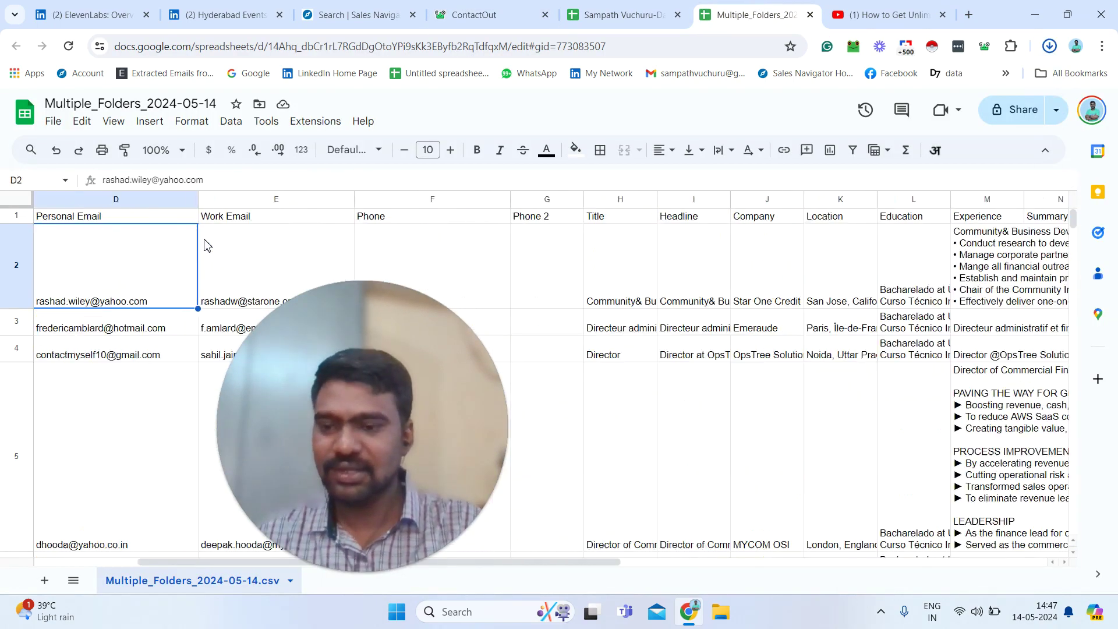
pyautogui.moveTo(334, 329); pyautogui.dragTo(662, 373)
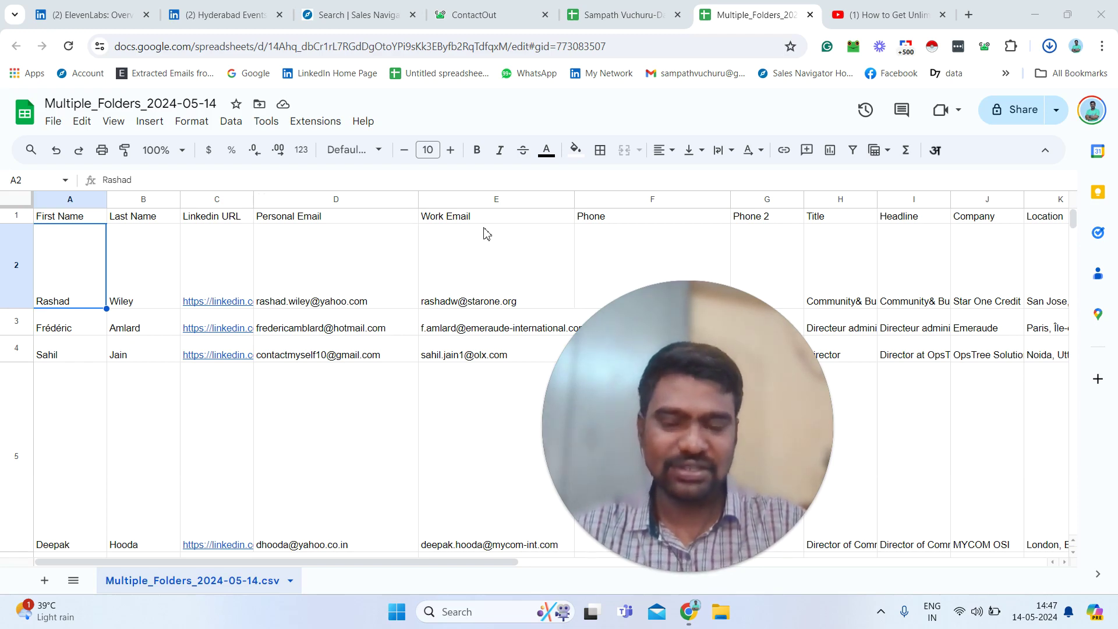
pyautogui.click(944, 242)
pyautogui.press('Right')
pyautogui.press('Right')
pyautogui.press('Right')
pyautogui.press('Right')
pyautogui.press('Right')
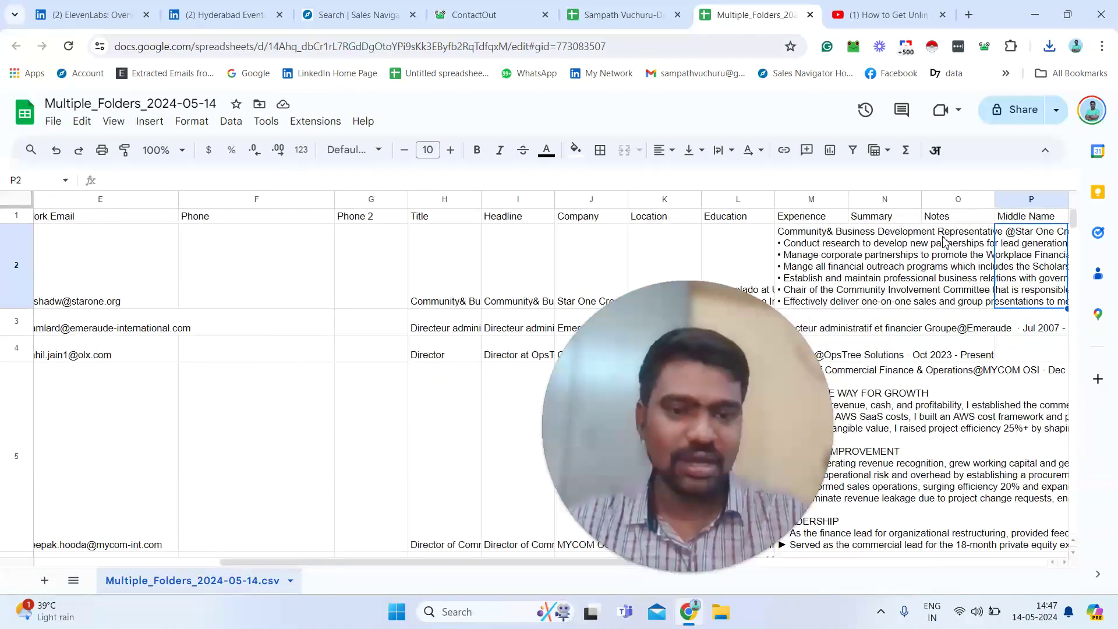
pyautogui.click(944, 242)
pyautogui.press('Right')
pyautogui.press('Right')
pyautogui.press('Right')
pyautogui.press('Right')
pyautogui.press('Right')
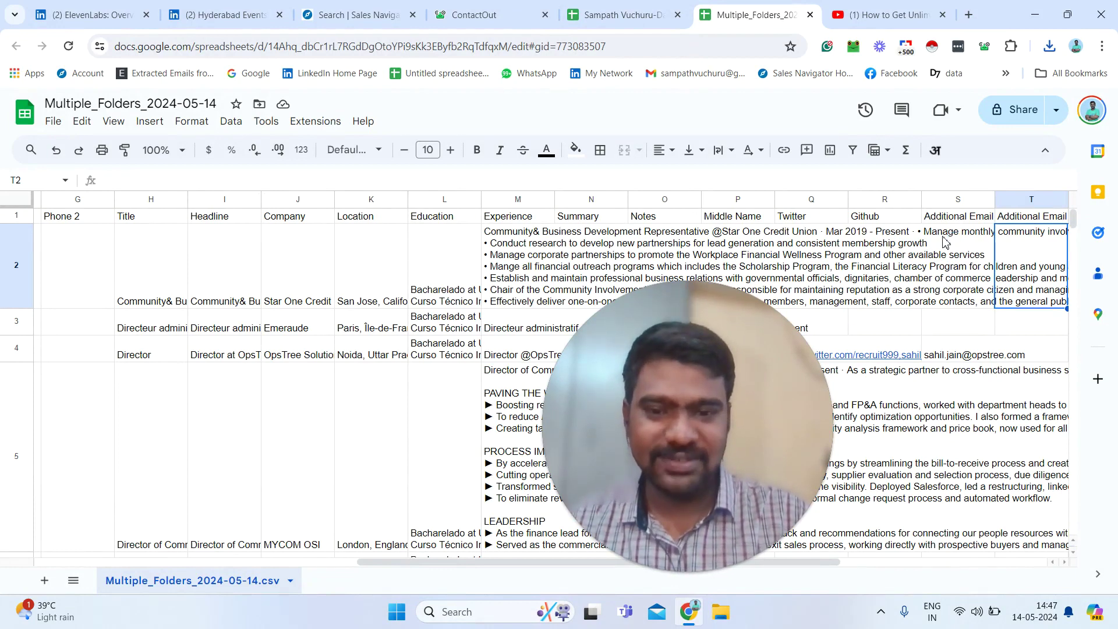
pyautogui.press('Left')
pyautogui.press('Left')
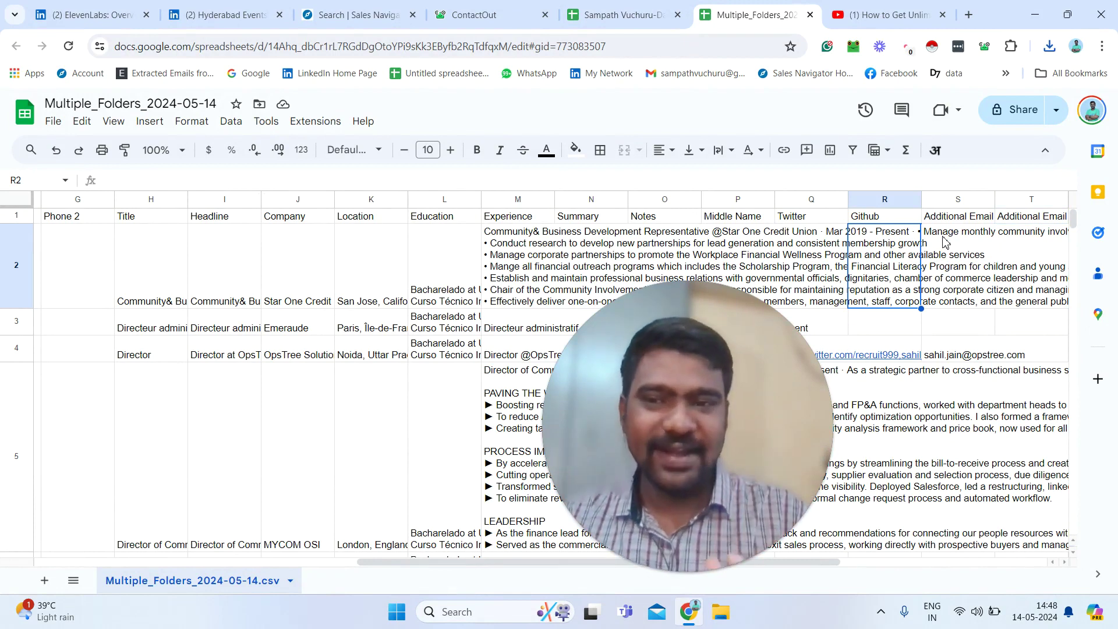
pyautogui.click(116, 11)
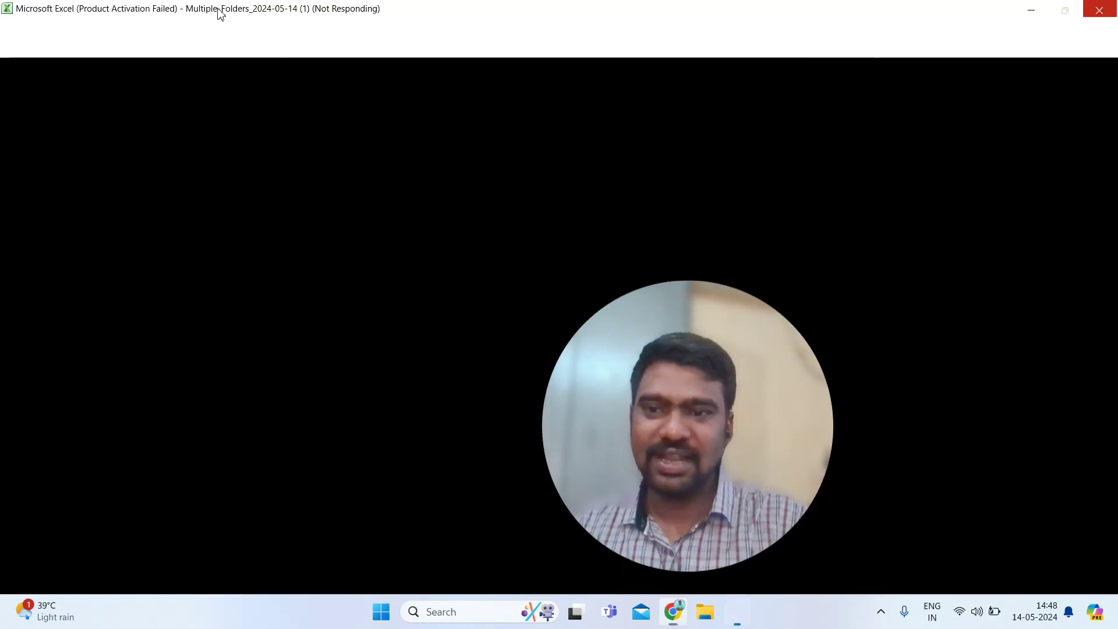
# Step: Revisit the Hyderabad Events profile and the filtered Sales Navigator lead search, then return to ContactOut People Lists
pyautogui.click(684, 609)
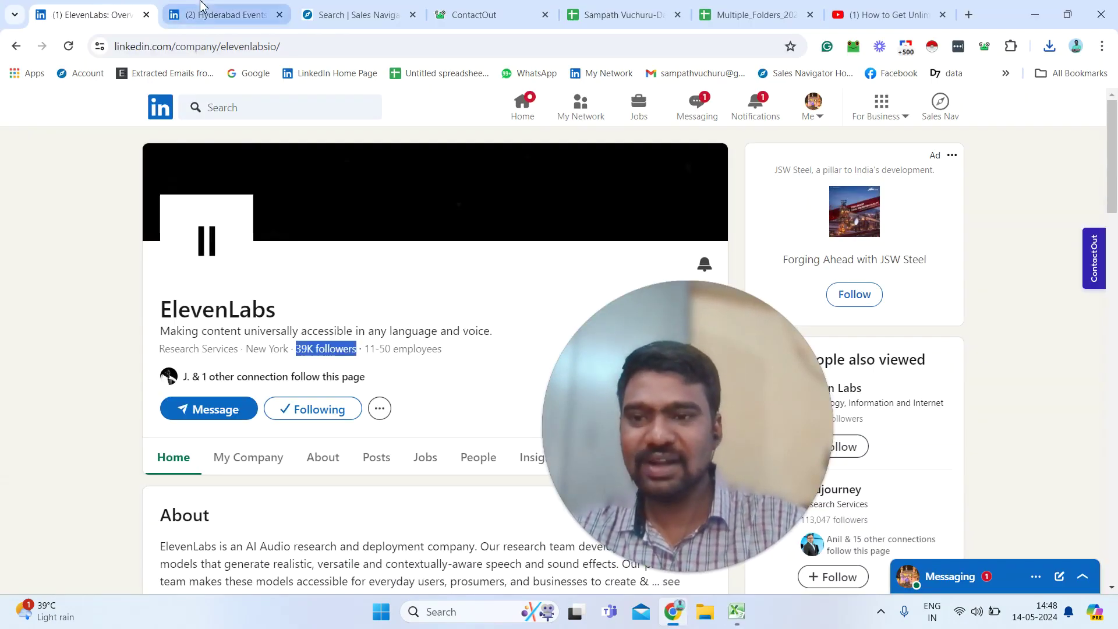
pyautogui.click(222, 15)
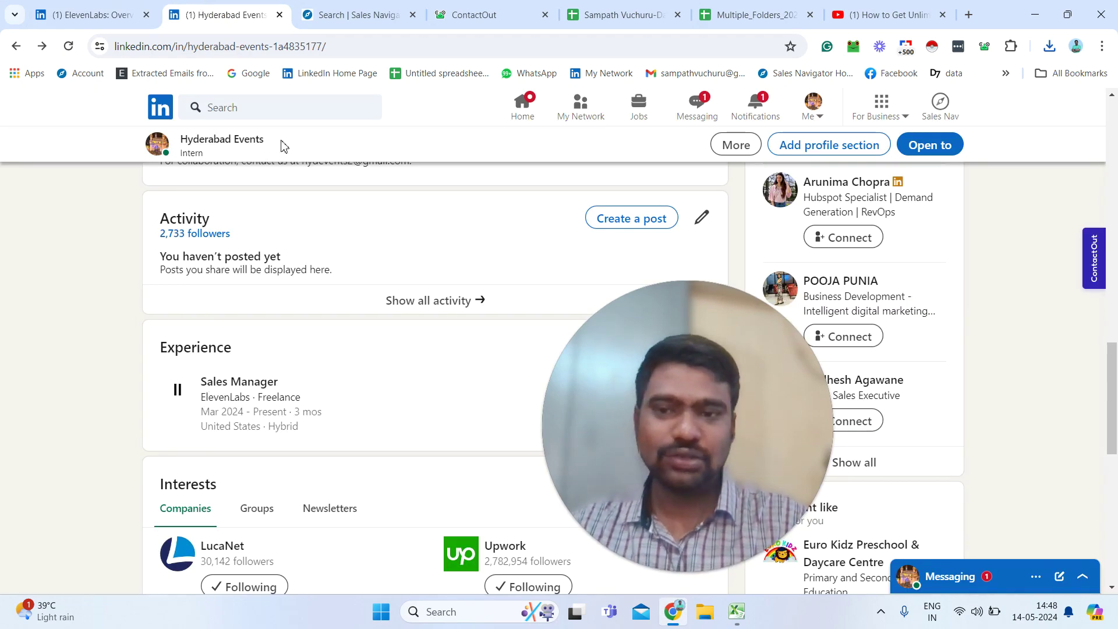
pyautogui.click(361, 14)
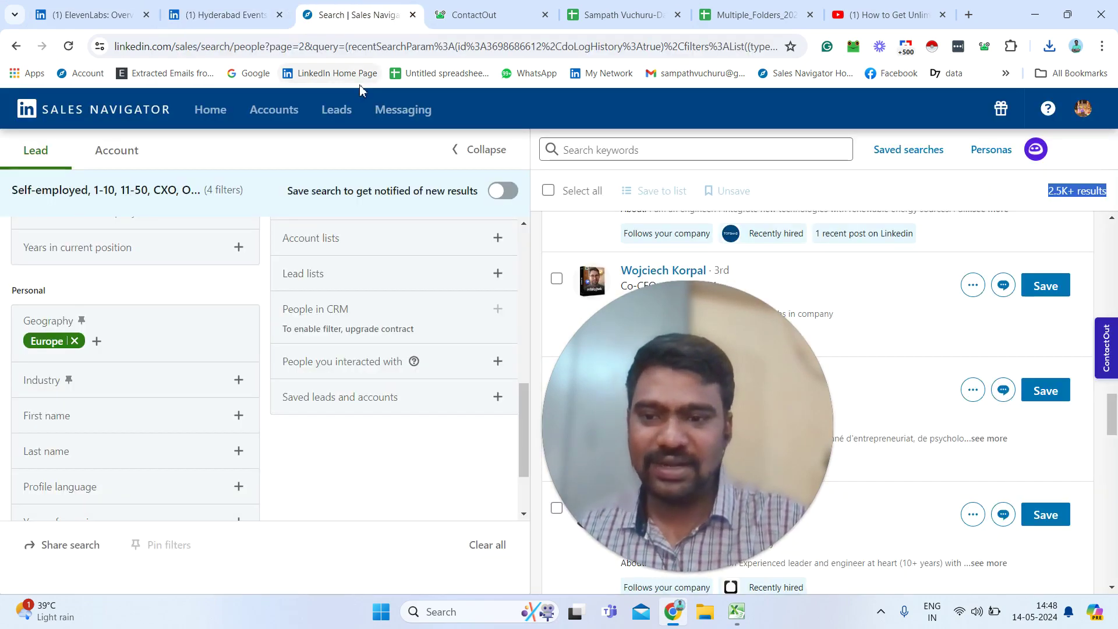
pyautogui.moveTo(521, 391); pyautogui.dragTo(521, 235)
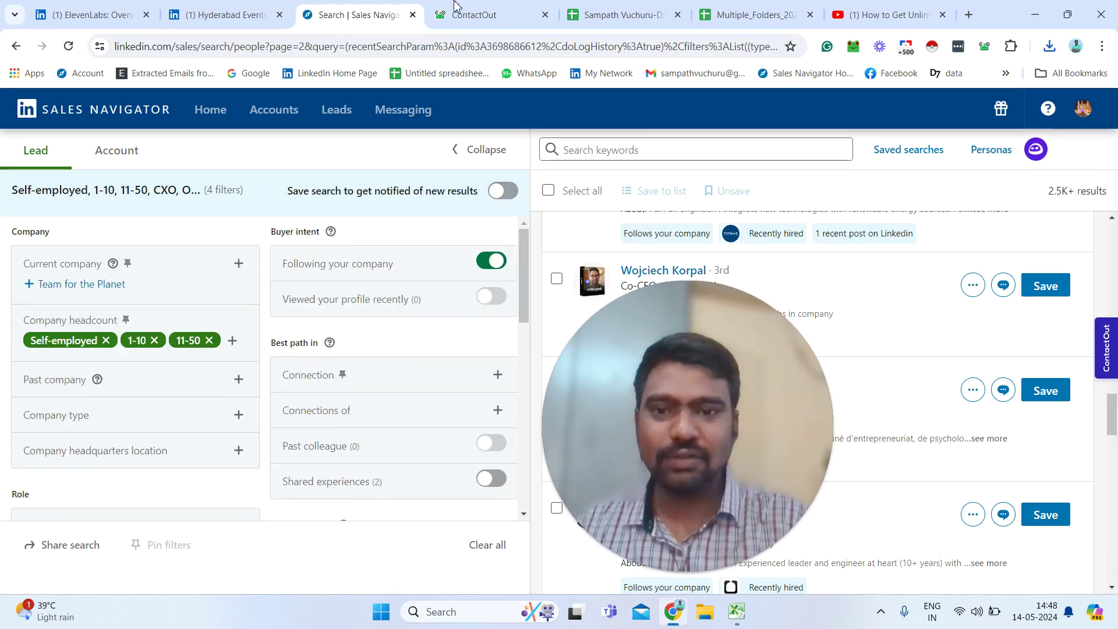
pyautogui.click(473, 8)
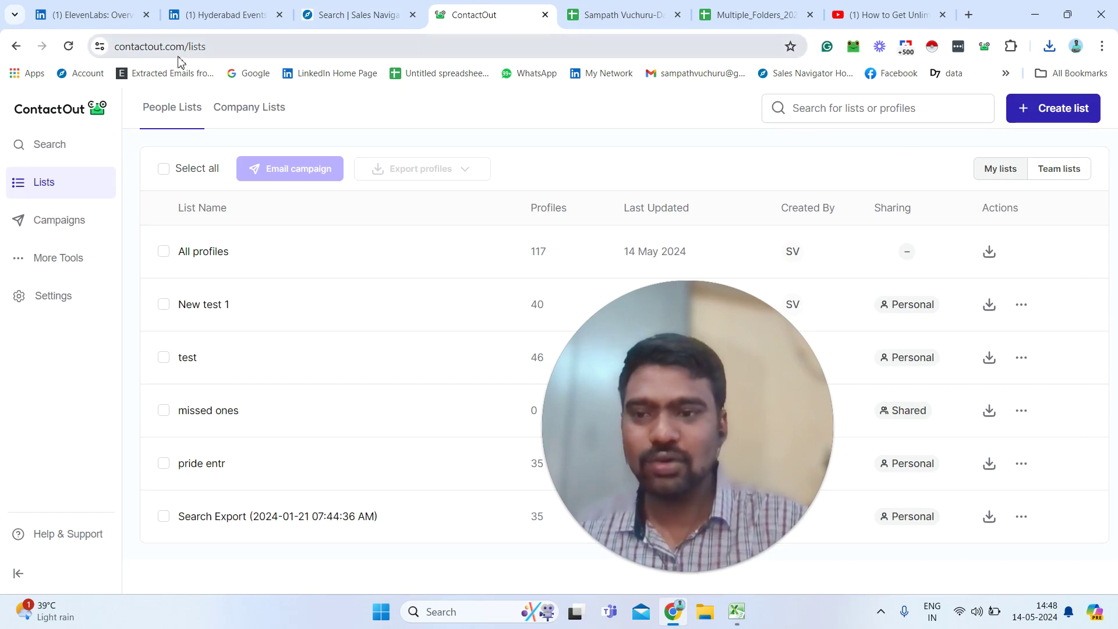
pyautogui.click(376, 12)
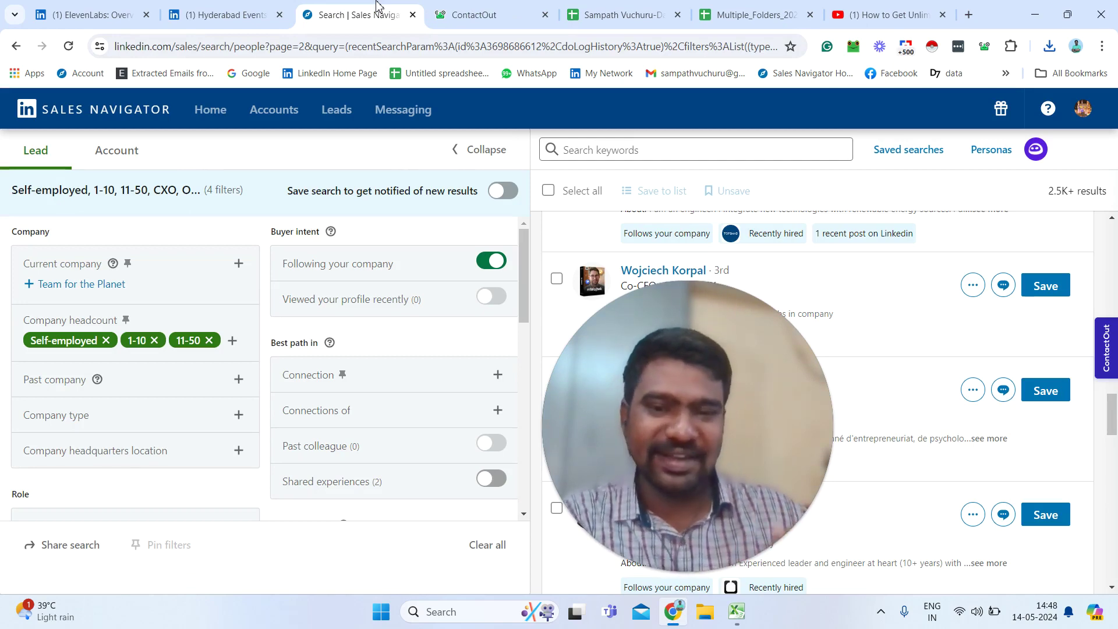
pyautogui.click(475, 15)
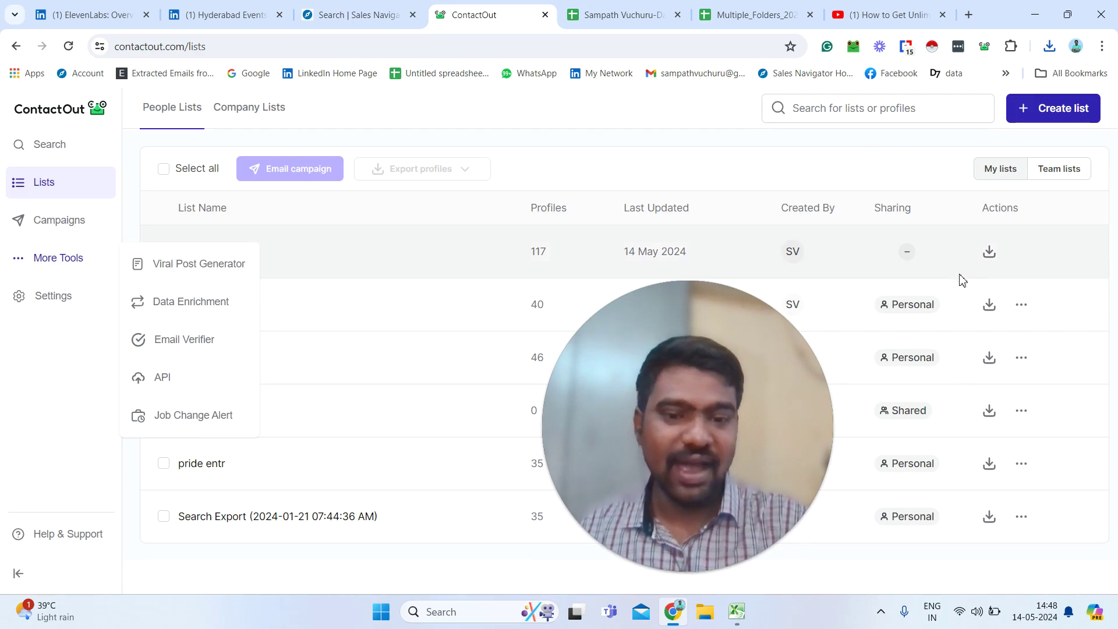
# Step: Go over the Multiple_Folders sheet headers: Headline, First Name, Last Name and Personal Email
pyautogui.click(798, 7)
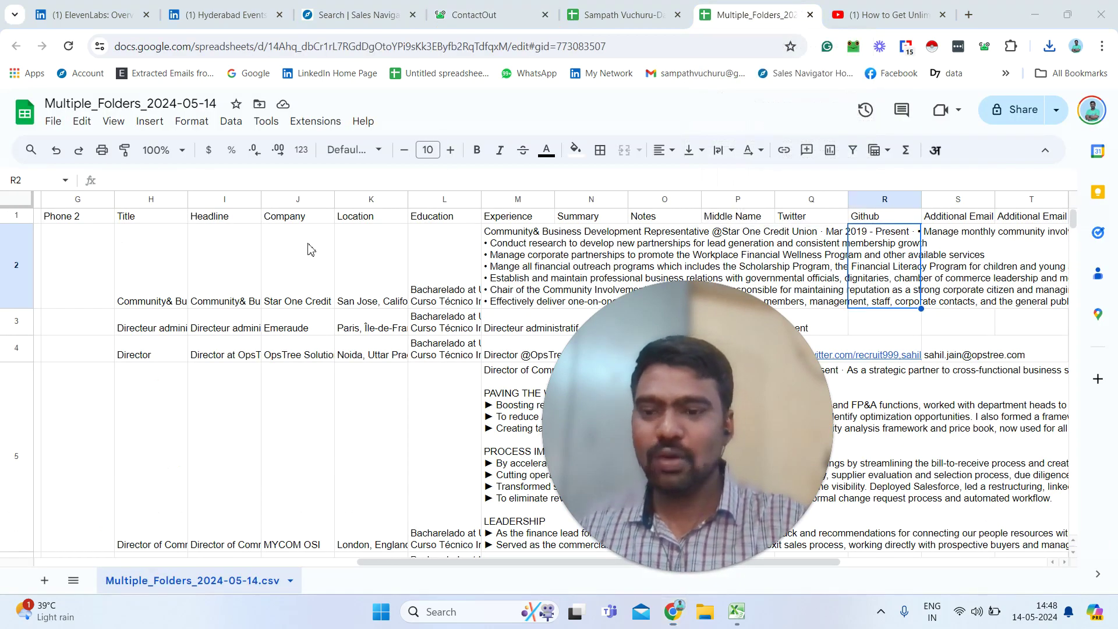
pyautogui.click(193, 220)
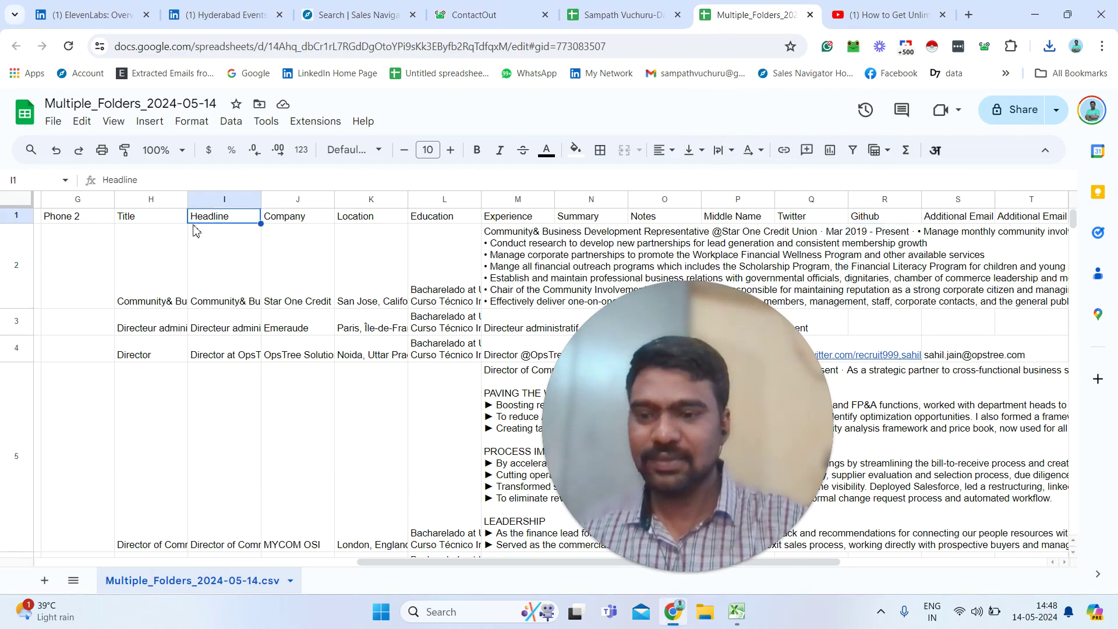
pyautogui.press('Left')
pyautogui.press('Left')
pyautogui.press('Left')
pyautogui.press('Left')
pyautogui.press('Left')
pyautogui.press('Left')
pyautogui.press('Left')
pyautogui.press('Left')
pyautogui.press('Right')
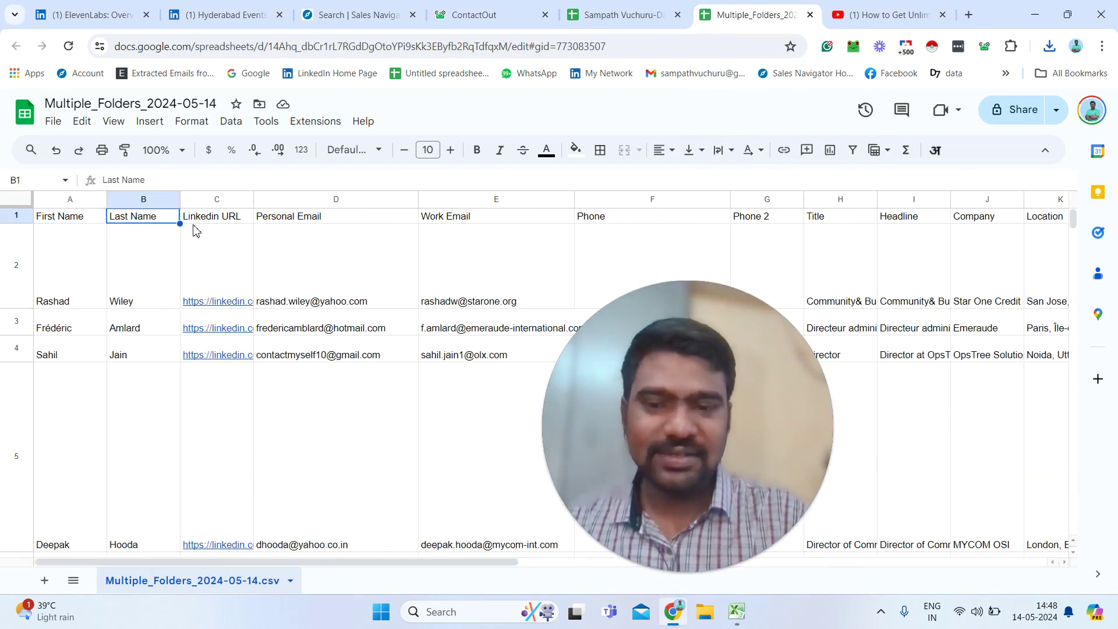
pyautogui.press('Right')
pyautogui.press('Right')
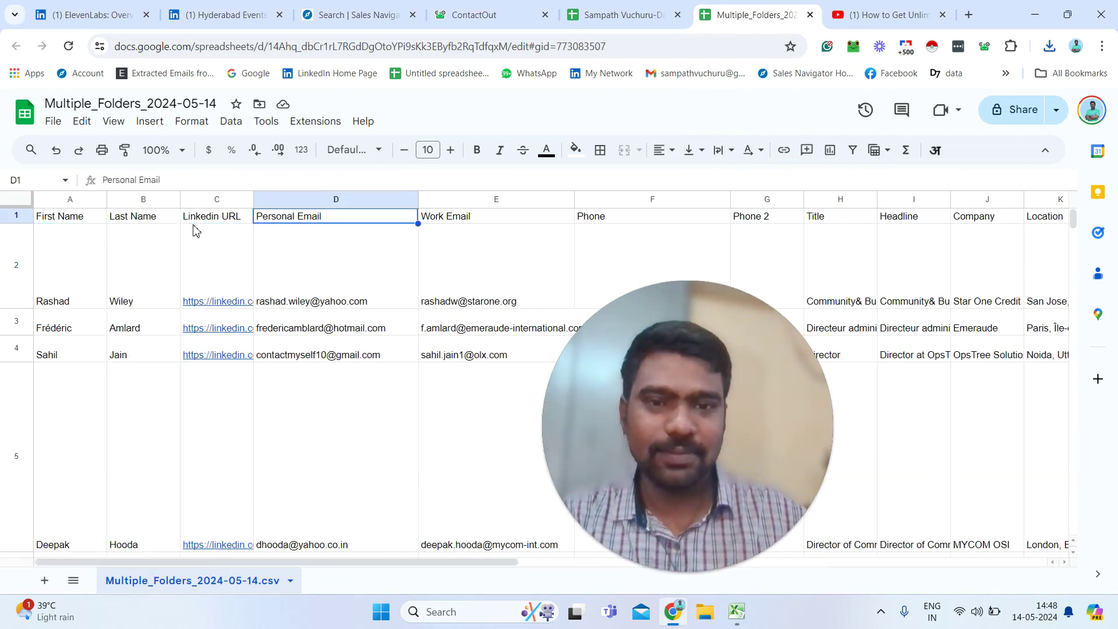